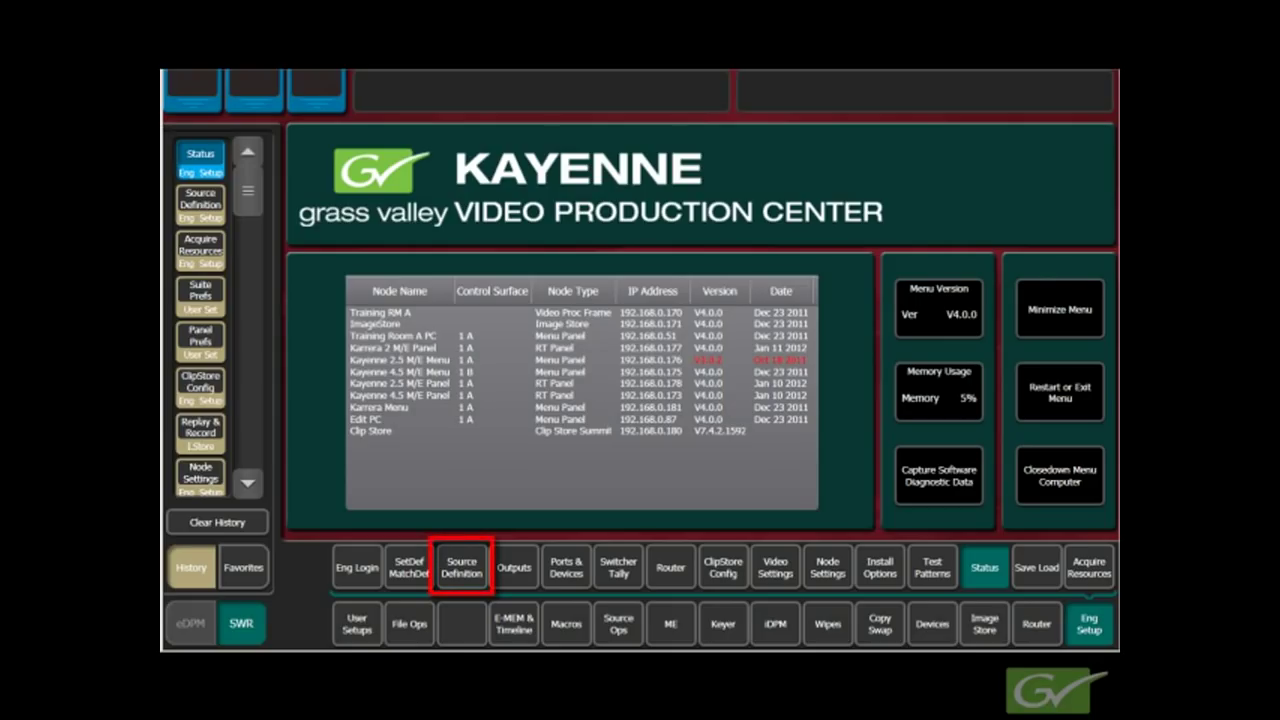
# Open Source Definition and scroll the source list down to ID 96 and back to the top.
pyautogui.click(462, 568)
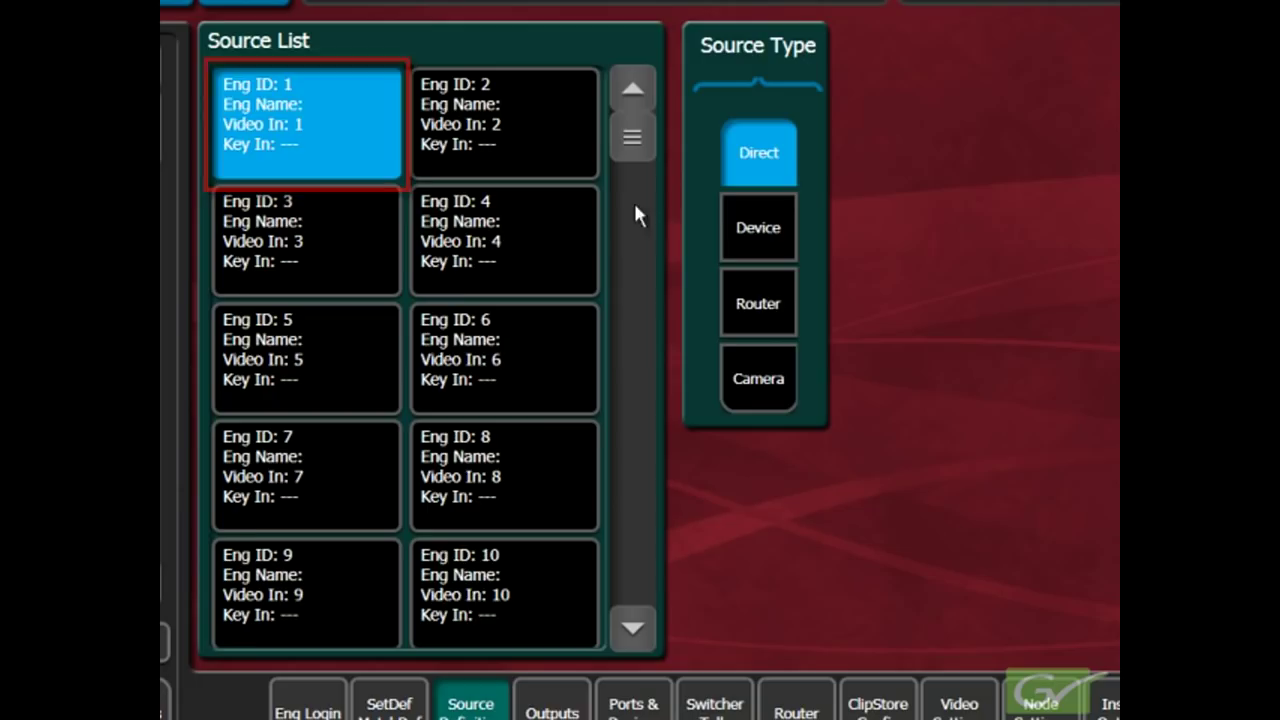
pyautogui.moveTo(632, 137); pyautogui.dragTo(624, 591)
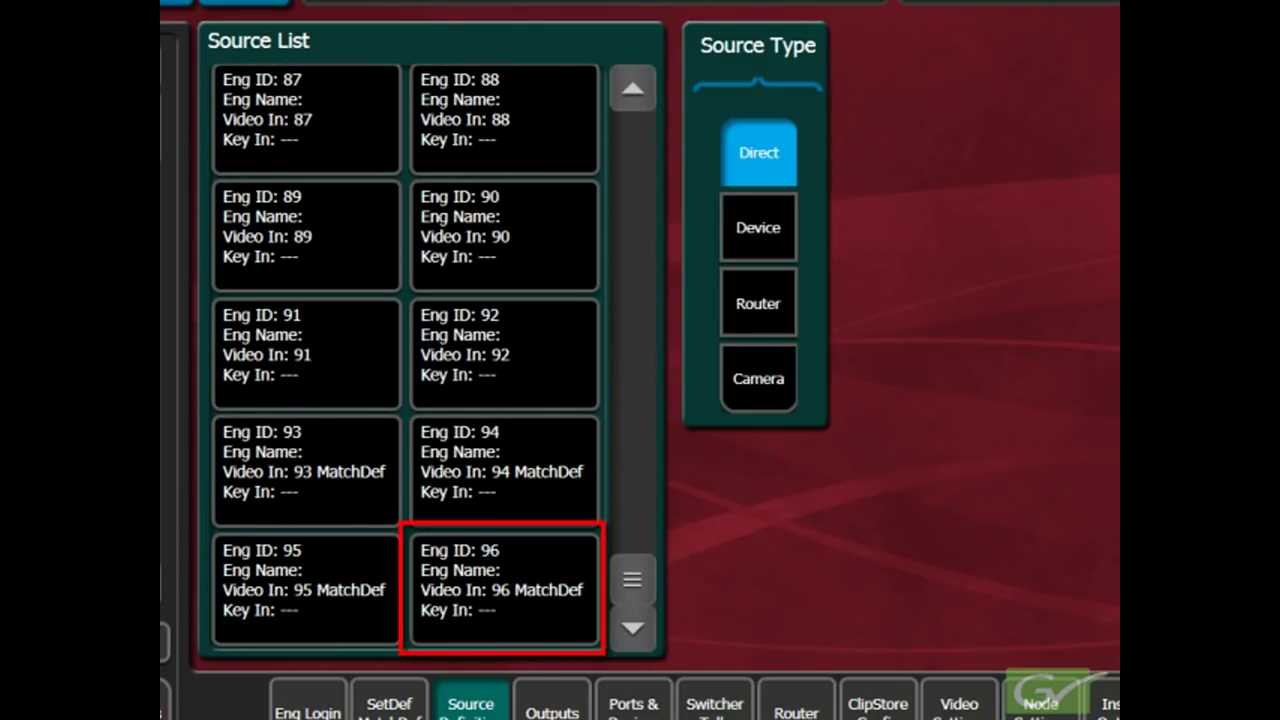
pyautogui.moveTo(632, 580)
pyautogui.mouseDown()
pyautogui.moveTo(634, 189)
pyautogui.moveTo(622, 135)
pyautogui.mouseUp()
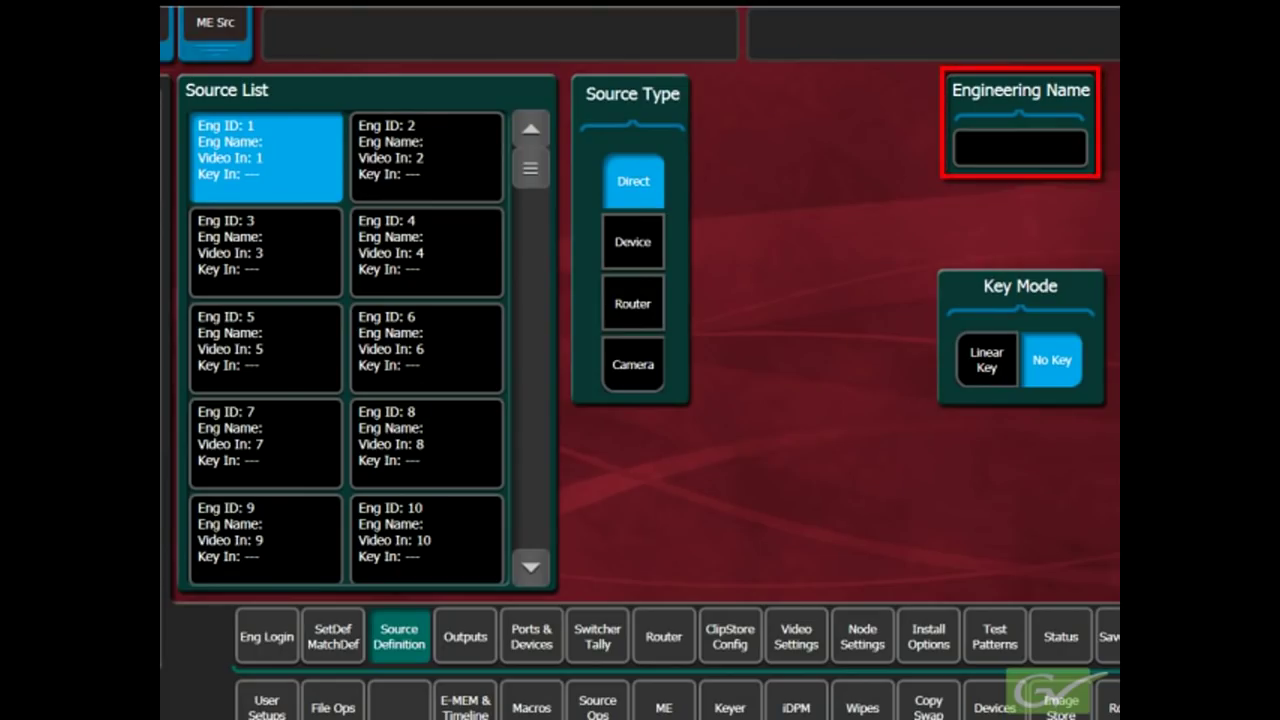
# Give source 1 the engineering name Cam1.
pyautogui.click(982, 150)
pyautogui.write('C')
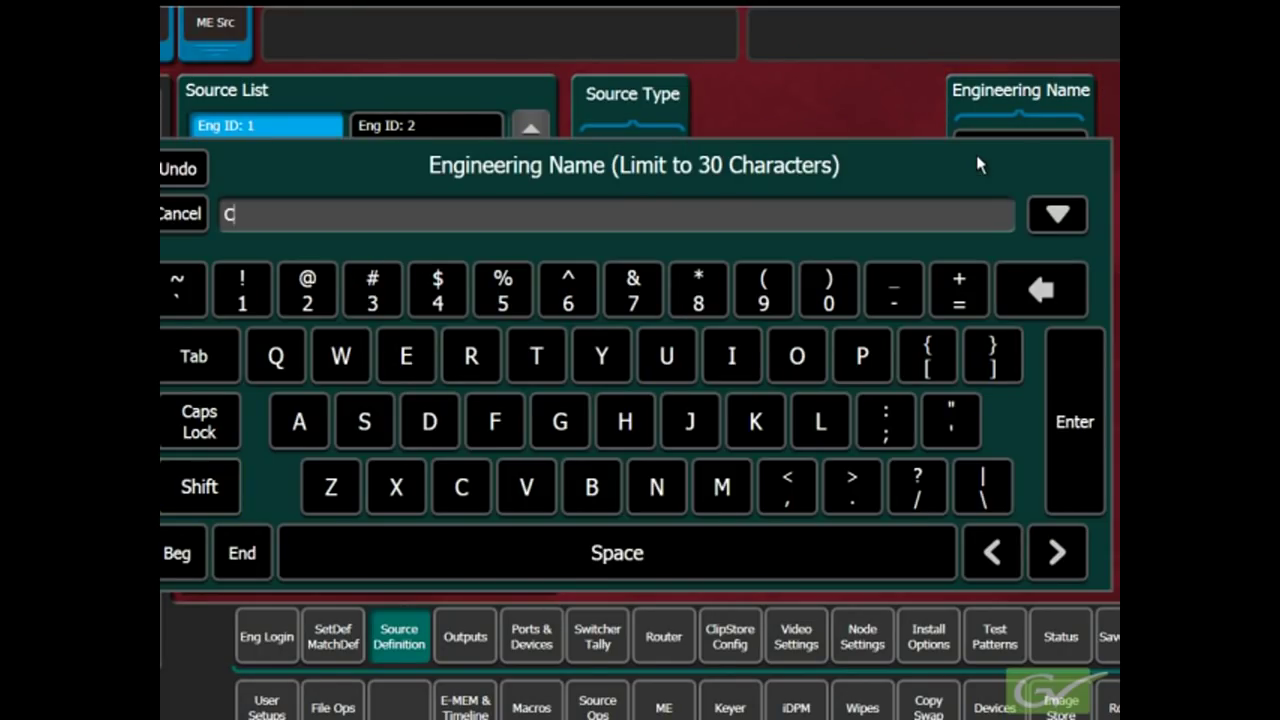
pyautogui.write('am1')
pyautogui.press('Return')
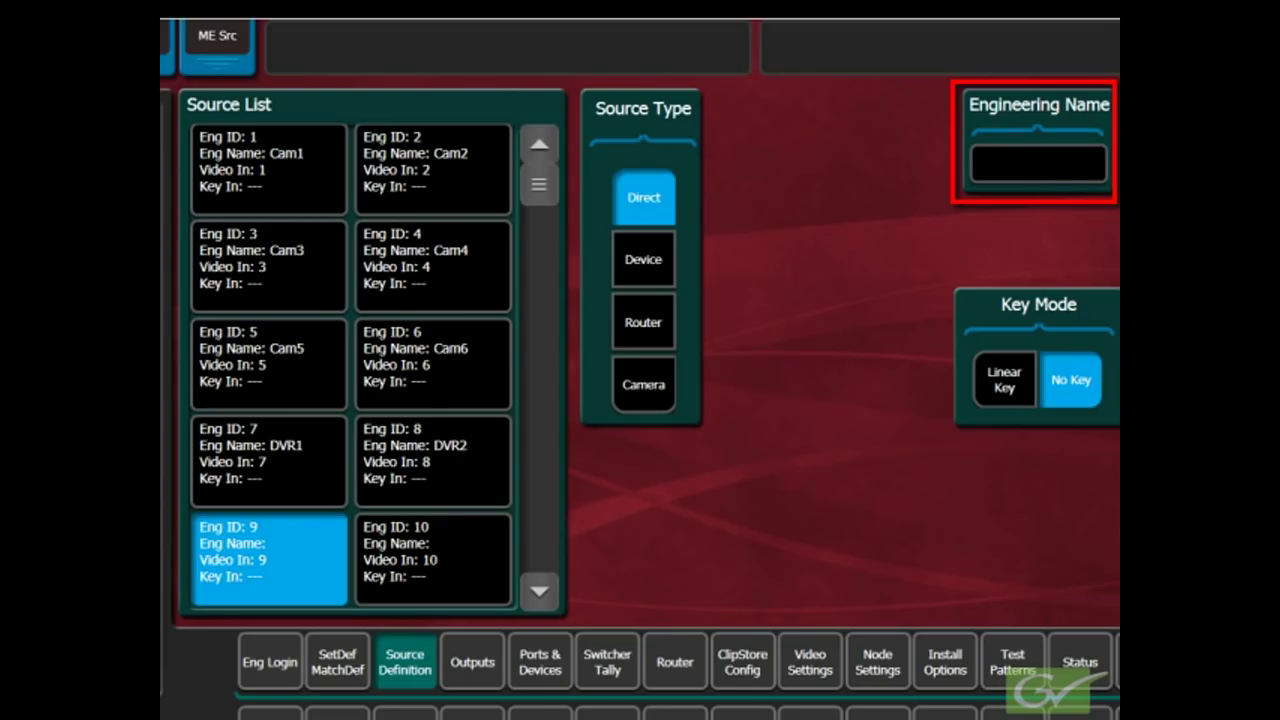
# Select Eng ID 9 and set its engineering name to CG1.
pyautogui.click(1036, 168)
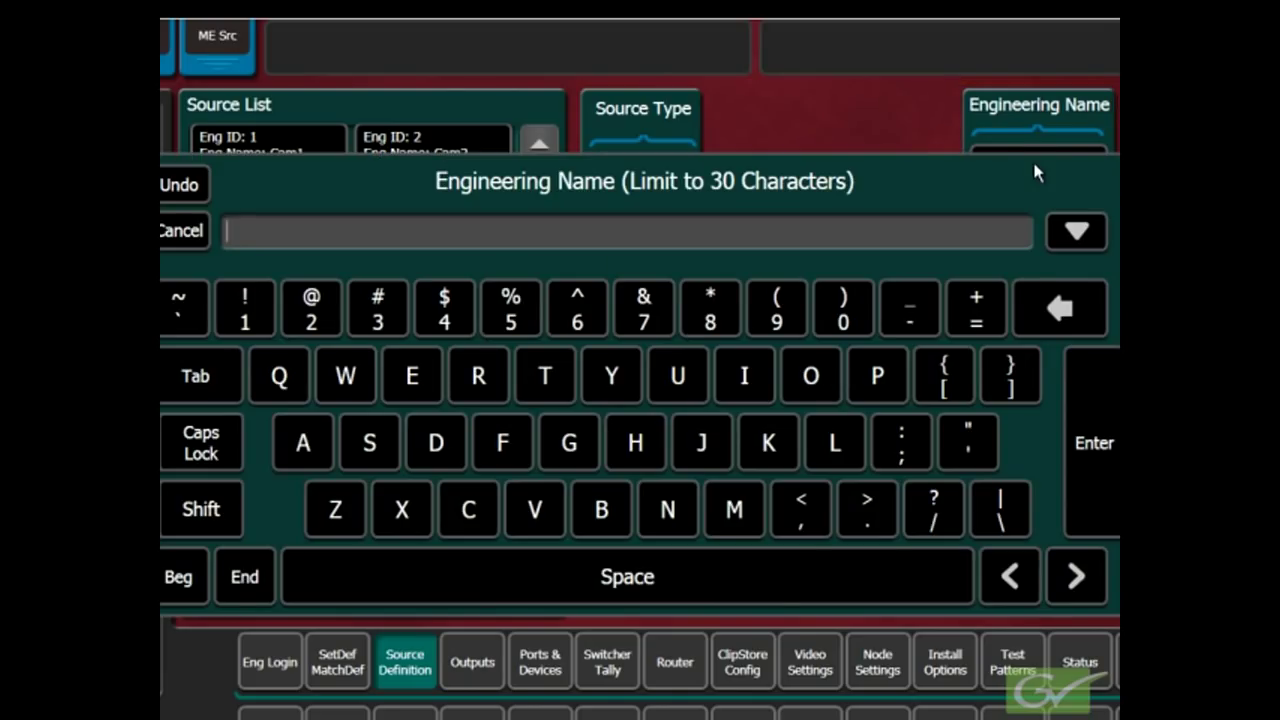
pyautogui.write('CG1')
pyautogui.press('Return')
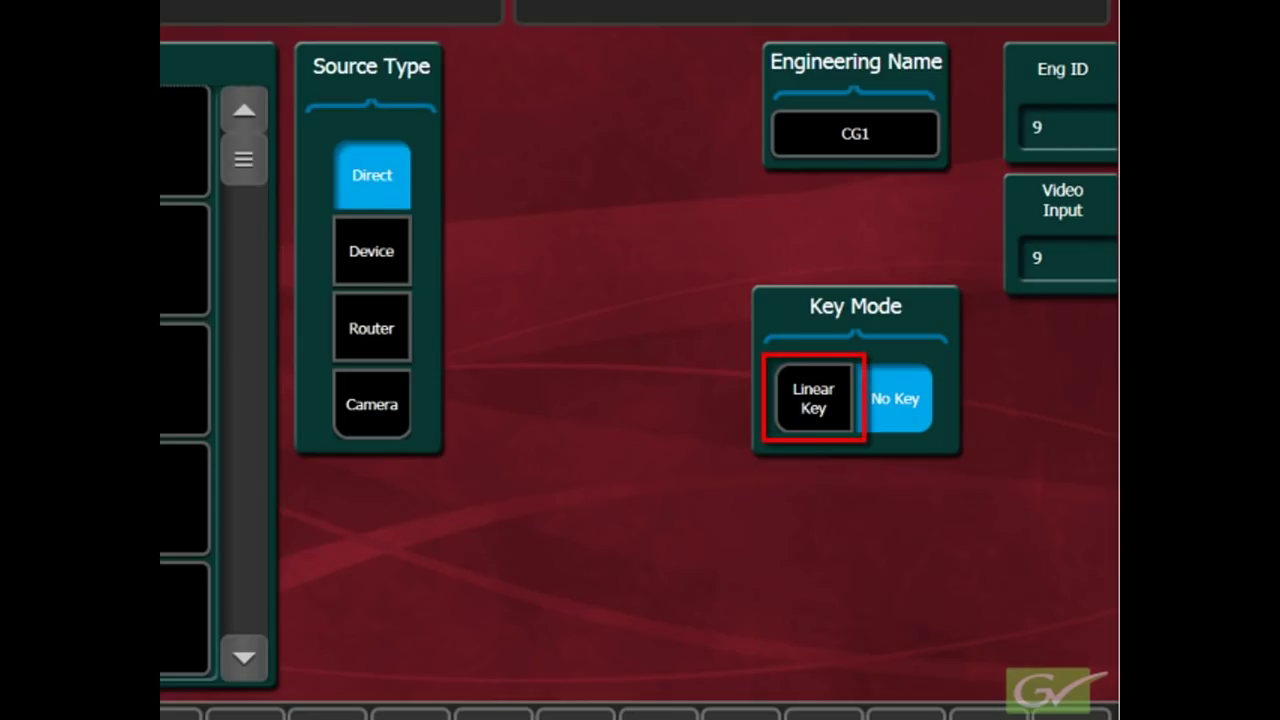
# Set source 9 to Linear Key with key input 10 and Shaped Video enabled.
pyautogui.click(810, 407)
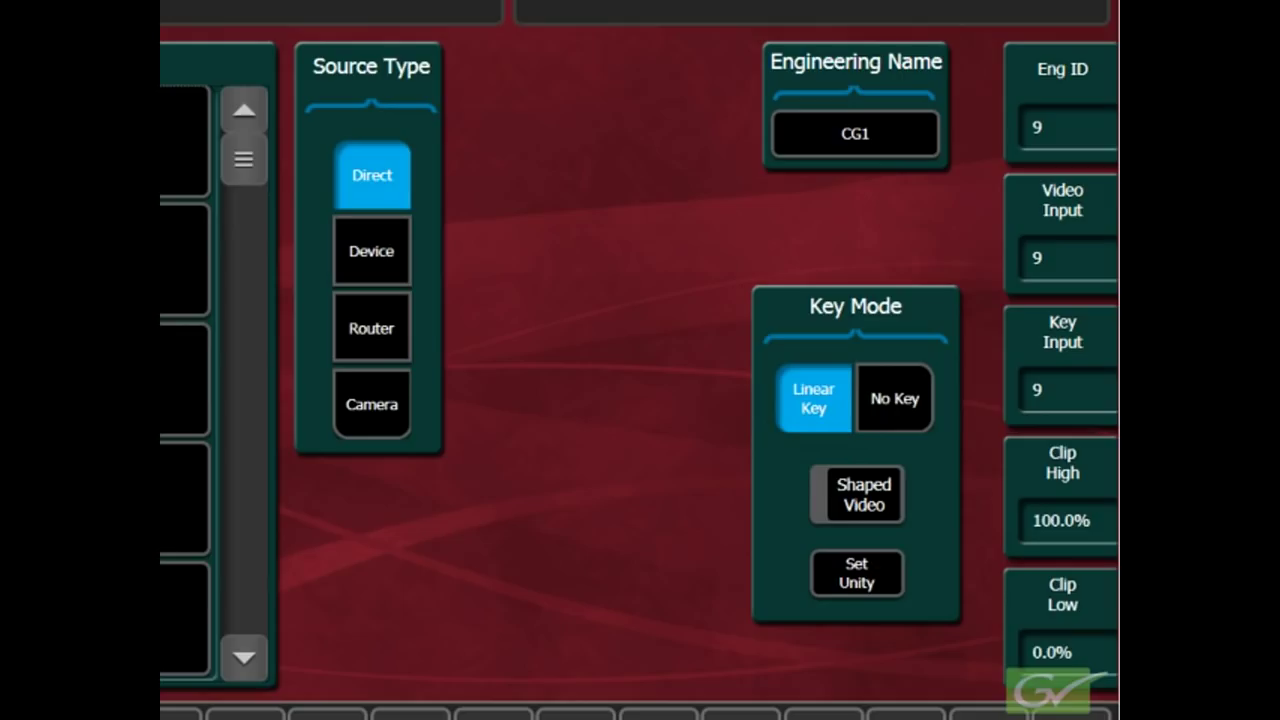
pyautogui.click(1088, 397)
pyautogui.click(595, 463)
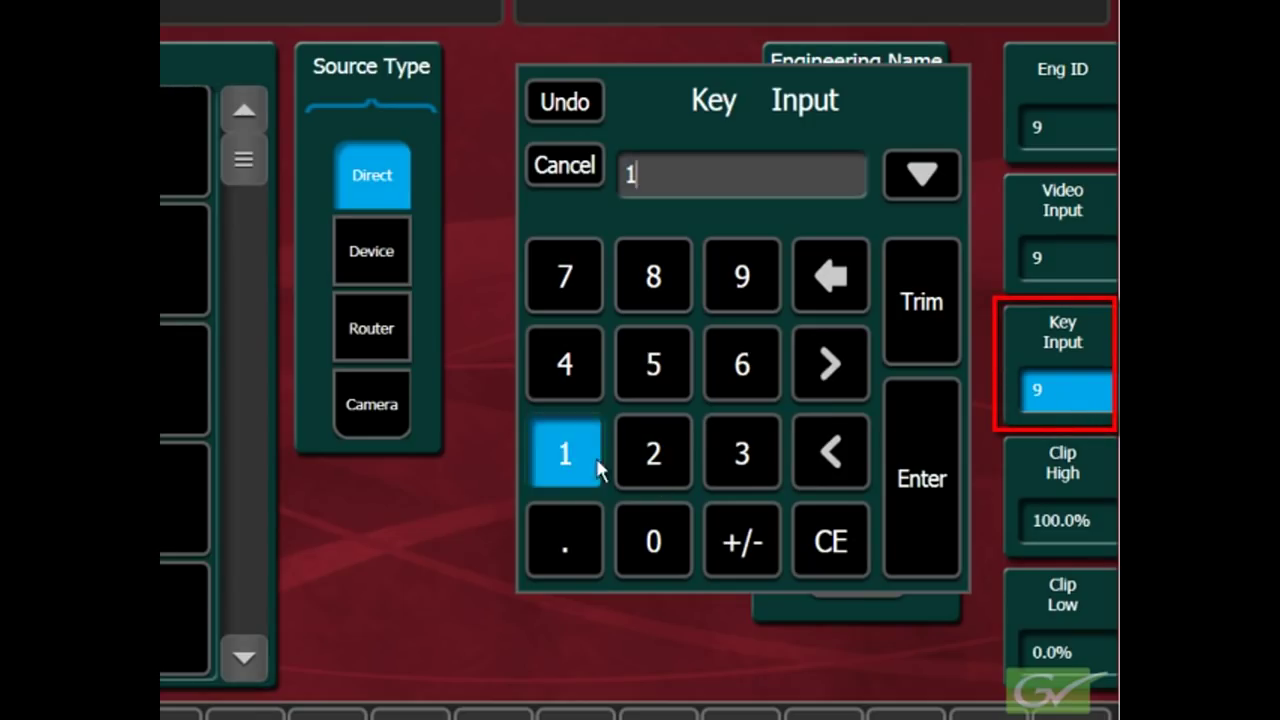
pyautogui.click(647, 535)
pyautogui.click(895, 478)
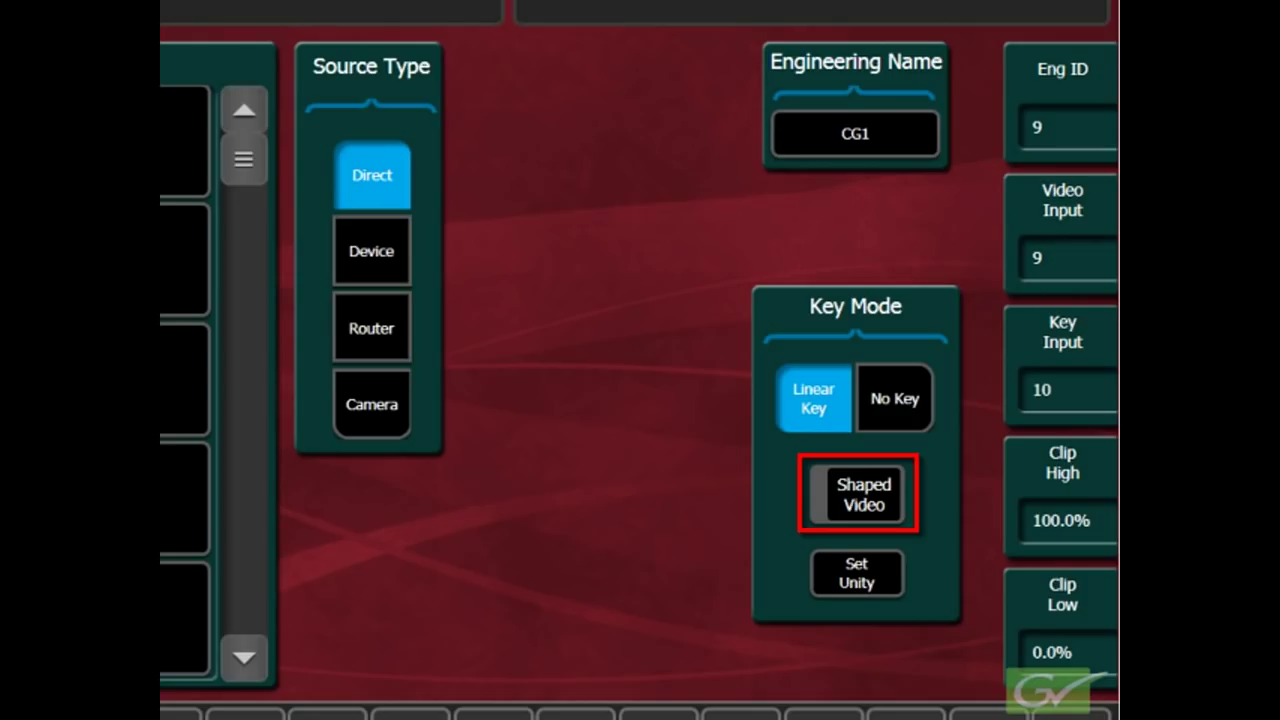
pyautogui.click(863, 497)
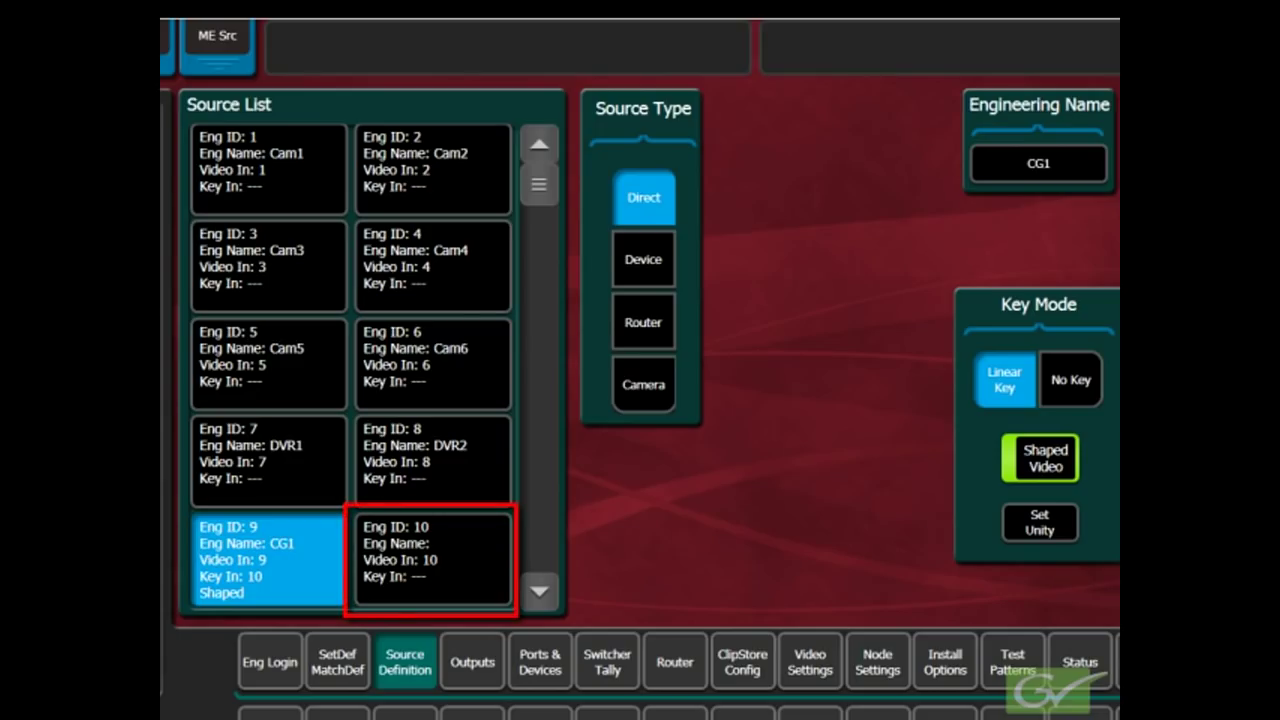
# Select Eng ID 10 and set its engineering name to CG1K.
pyautogui.click(444, 546)
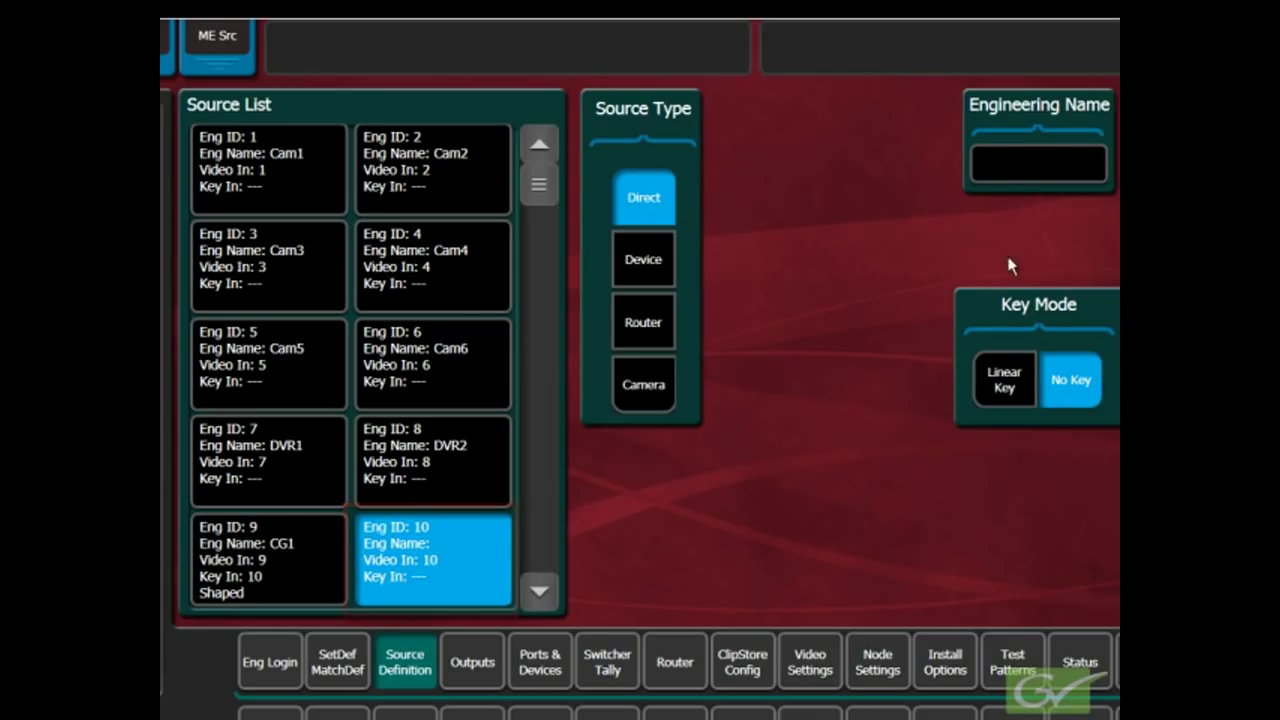
pyautogui.click(1013, 182)
pyautogui.write('C')
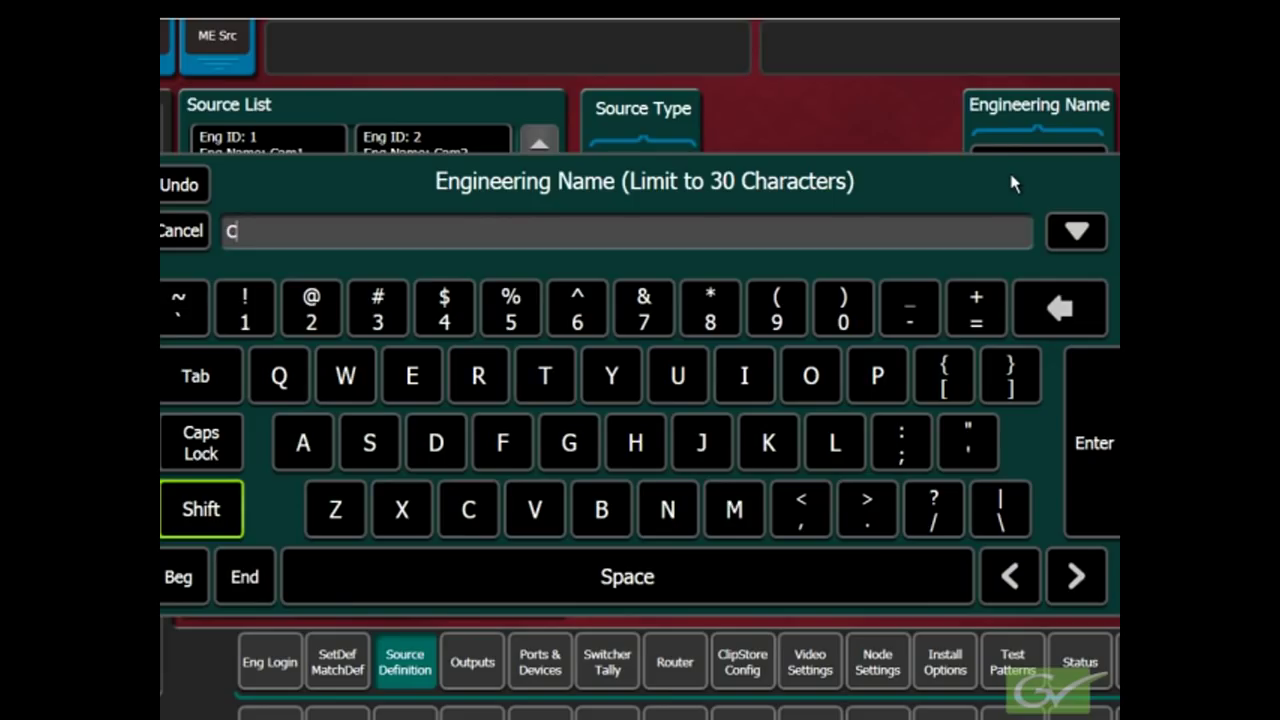
pyautogui.write('G1')
pyautogui.write('K')
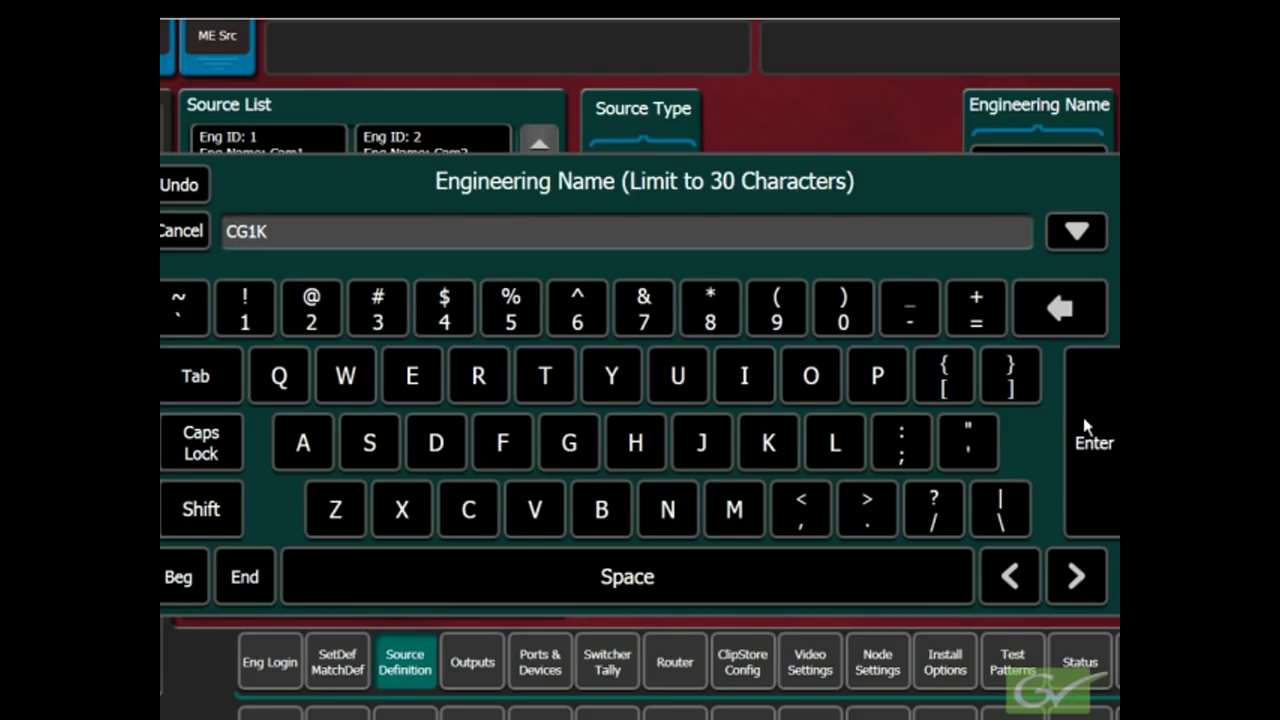
pyautogui.click(1090, 430)
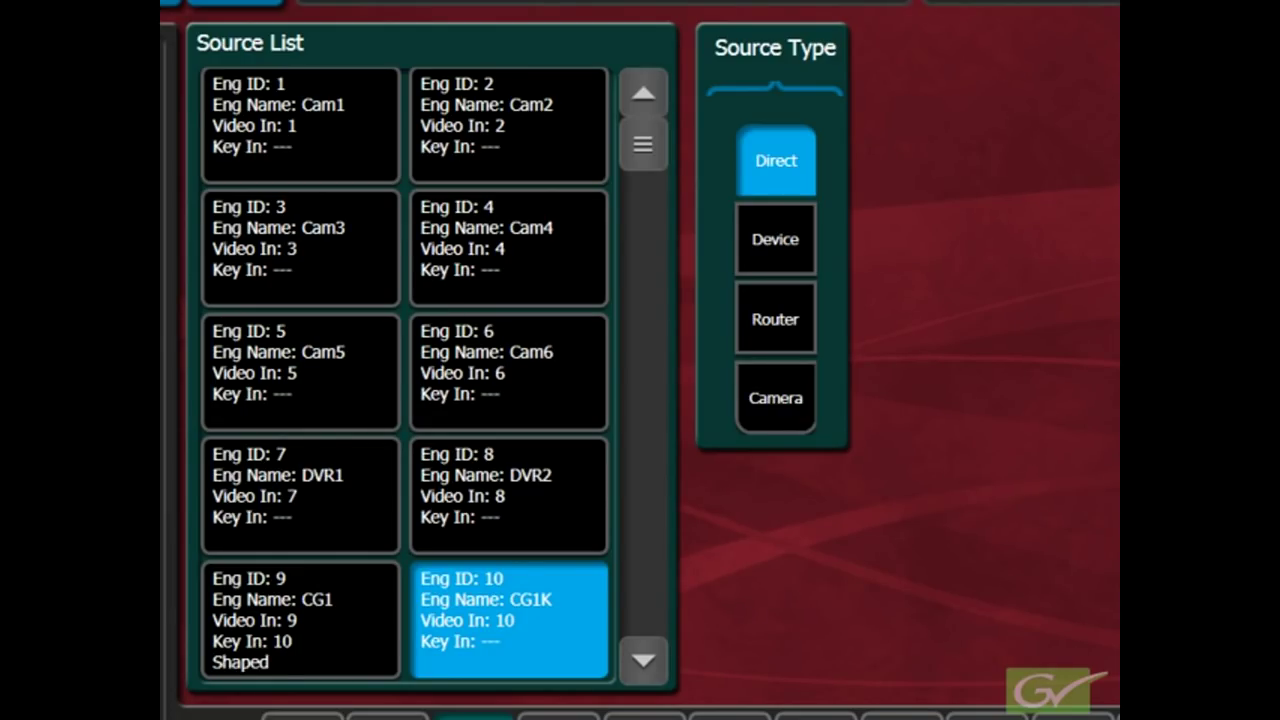
# Scroll to Eng ID 11 and set its video input to 25.
pyautogui.click(645, 660)
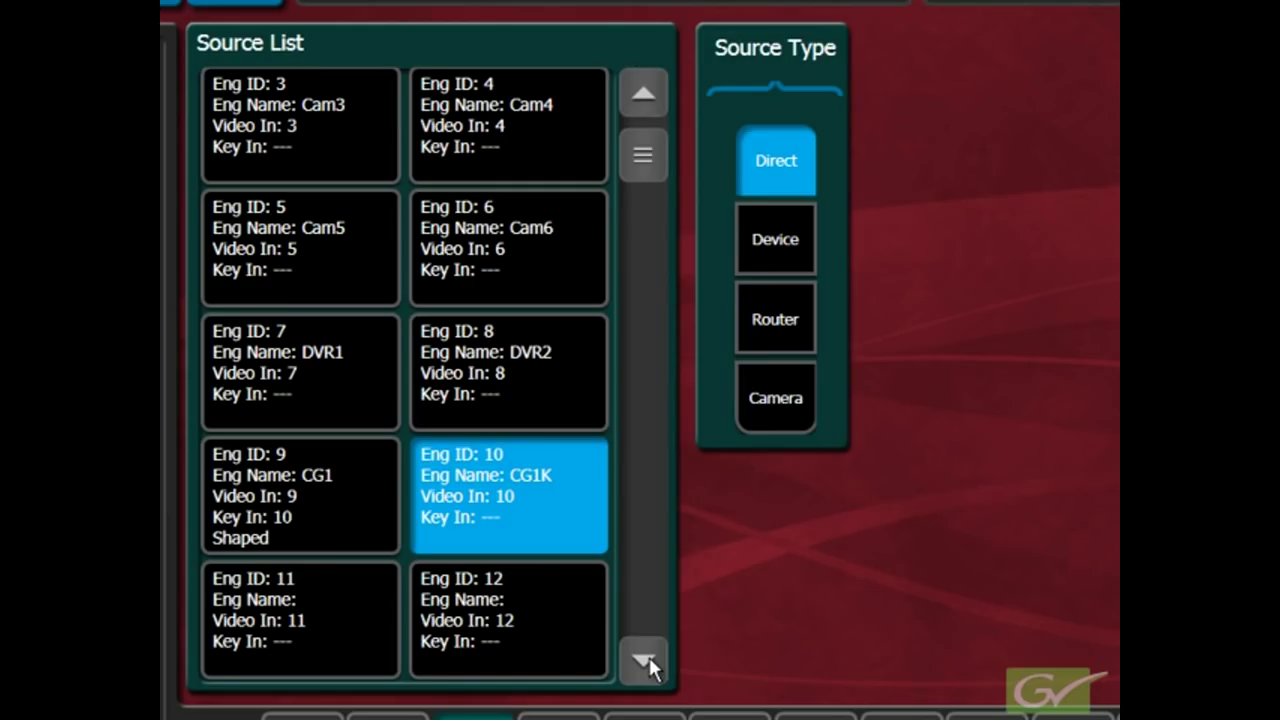
pyautogui.click(645, 660)
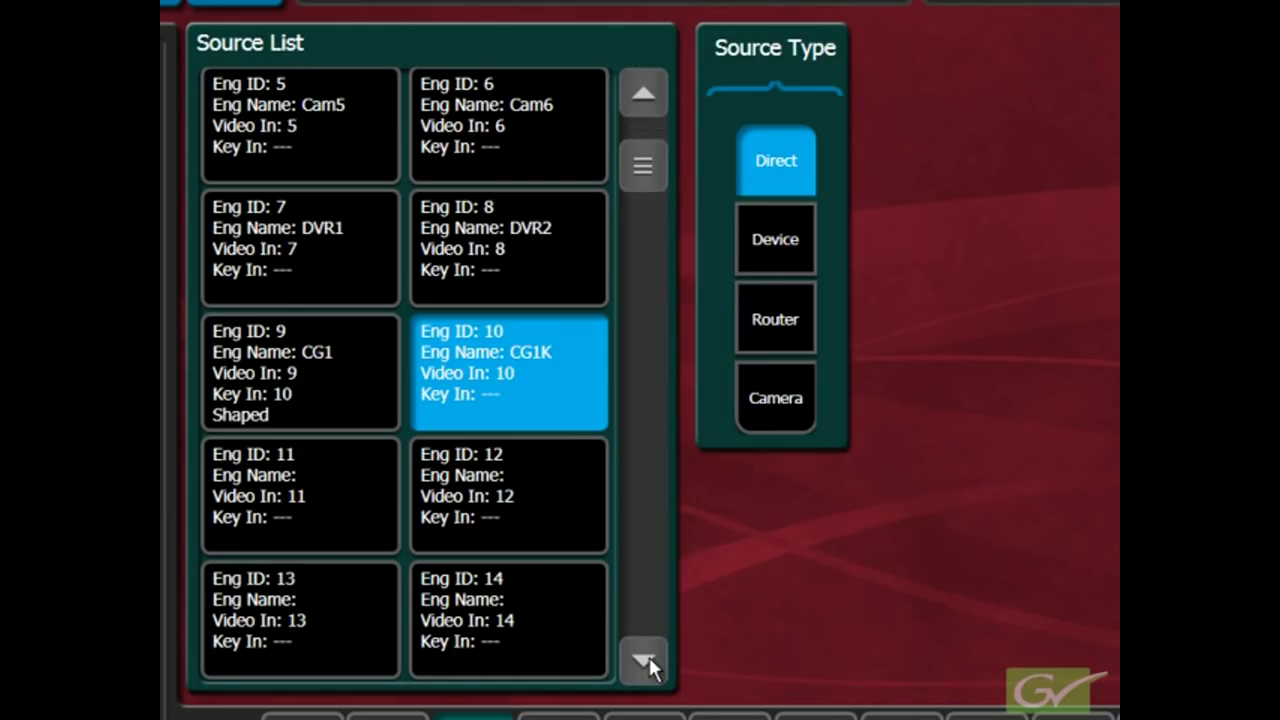
pyautogui.click(324, 499)
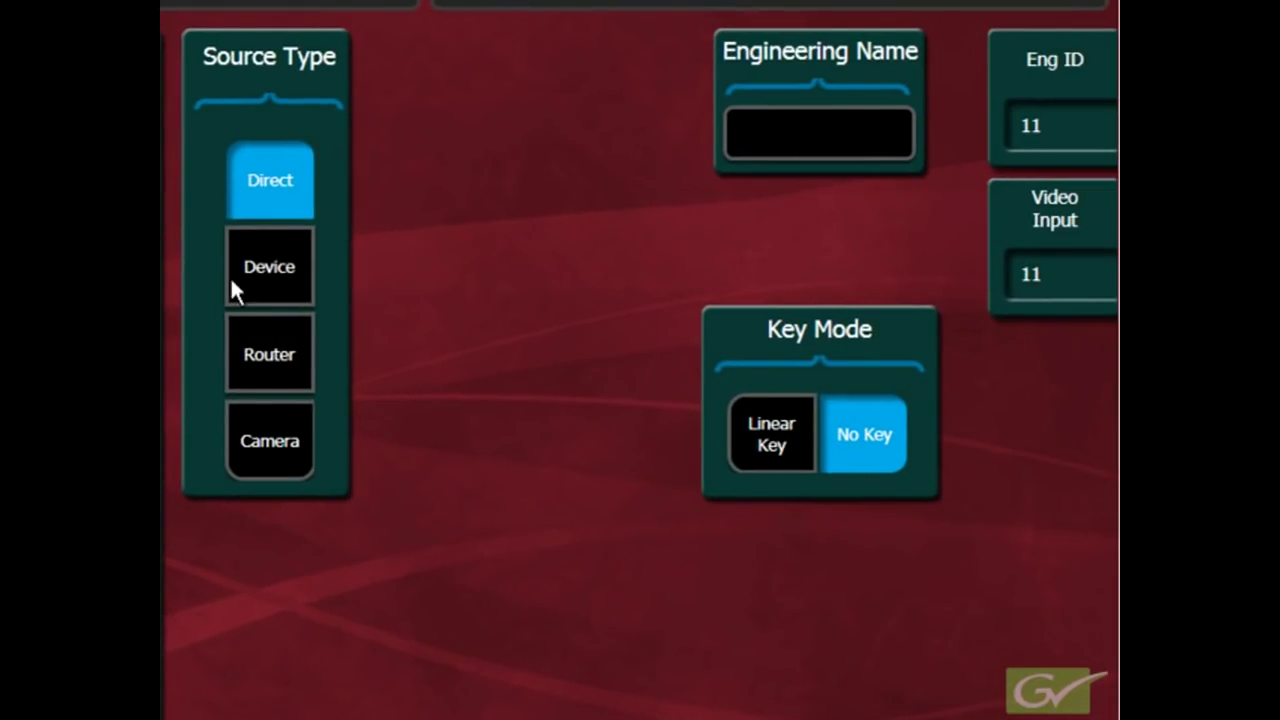
pyautogui.click(1058, 272)
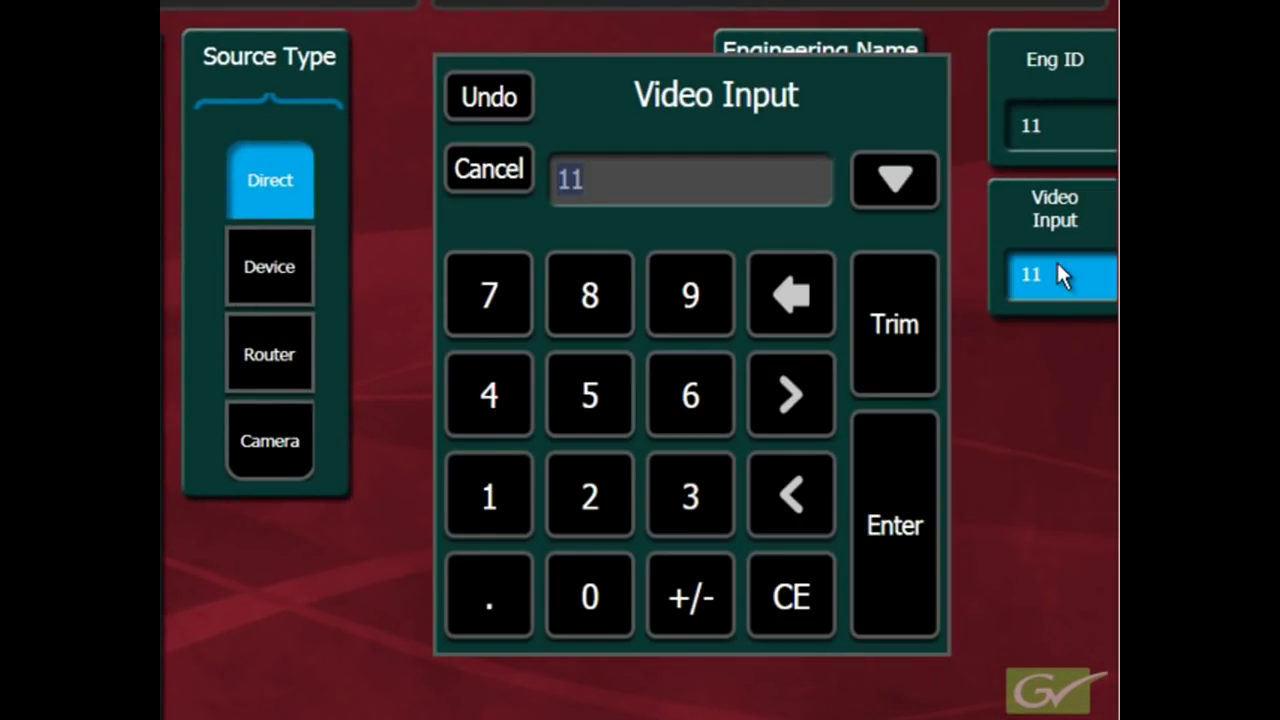
pyautogui.write('25')
pyautogui.press('Return')
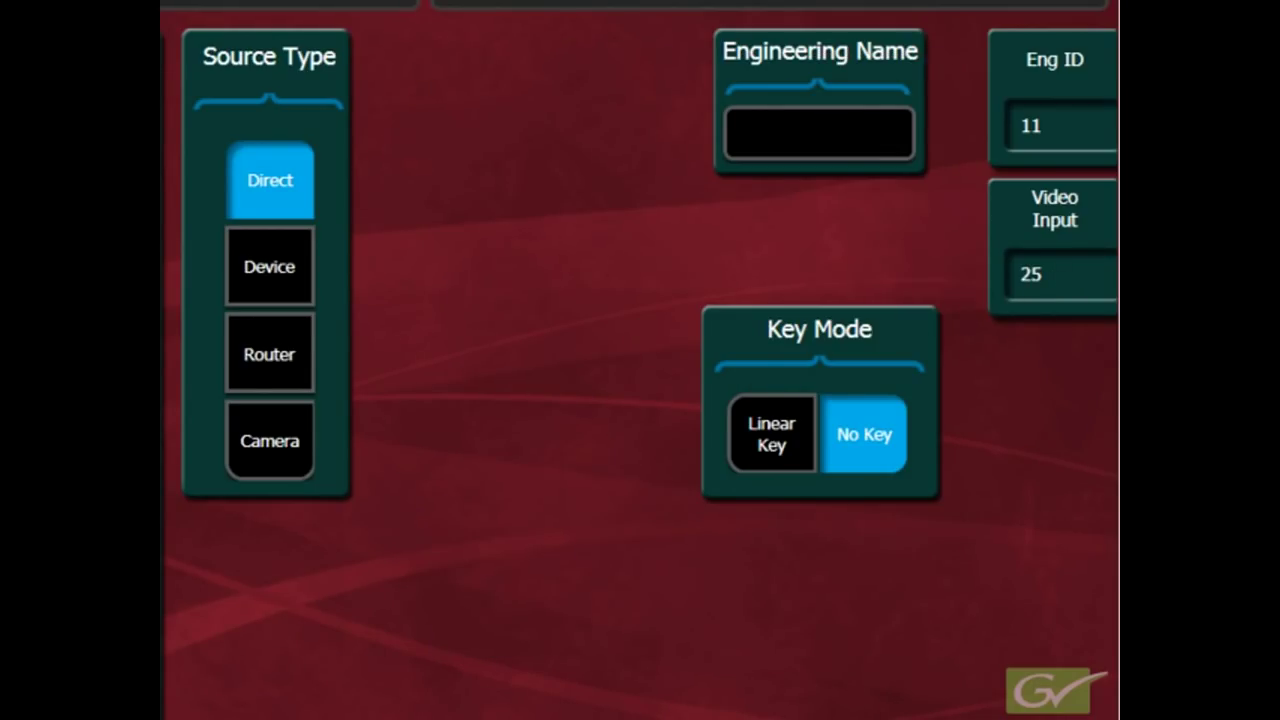
# Give source 11 an unshaped linear key from key input 26.
pyautogui.click(782, 420)
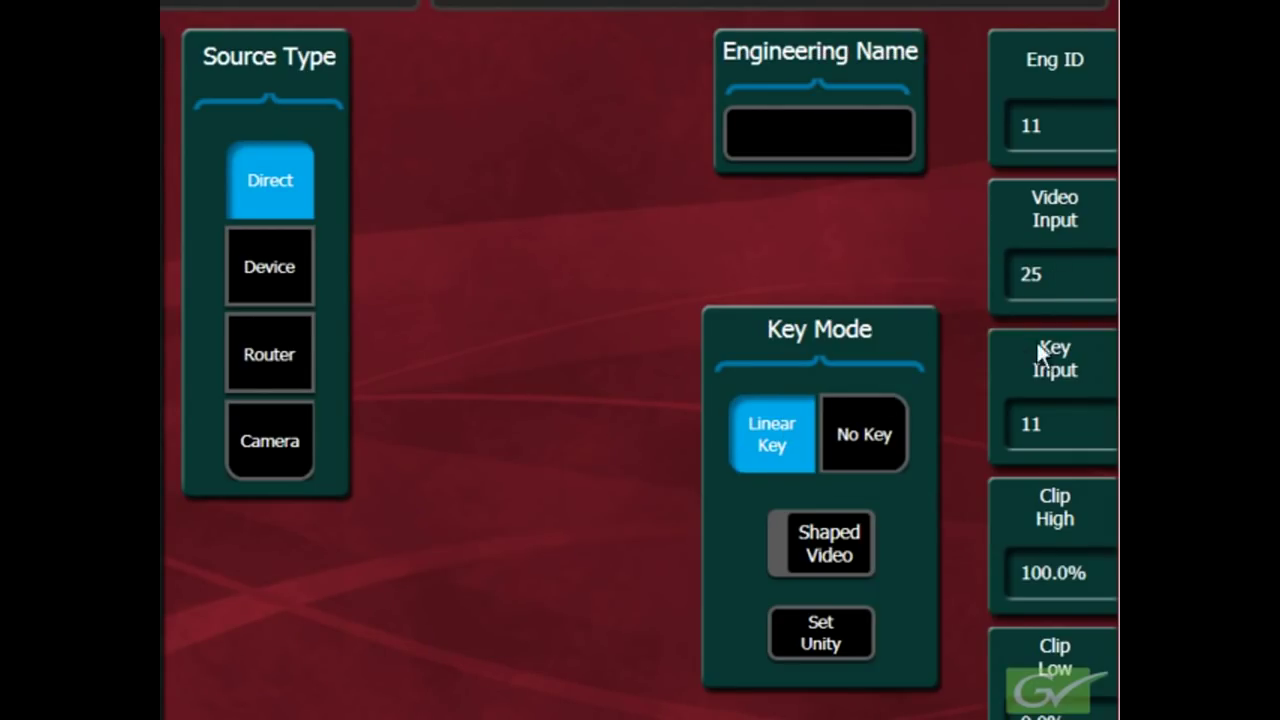
pyautogui.click(1044, 431)
pyautogui.write('26')
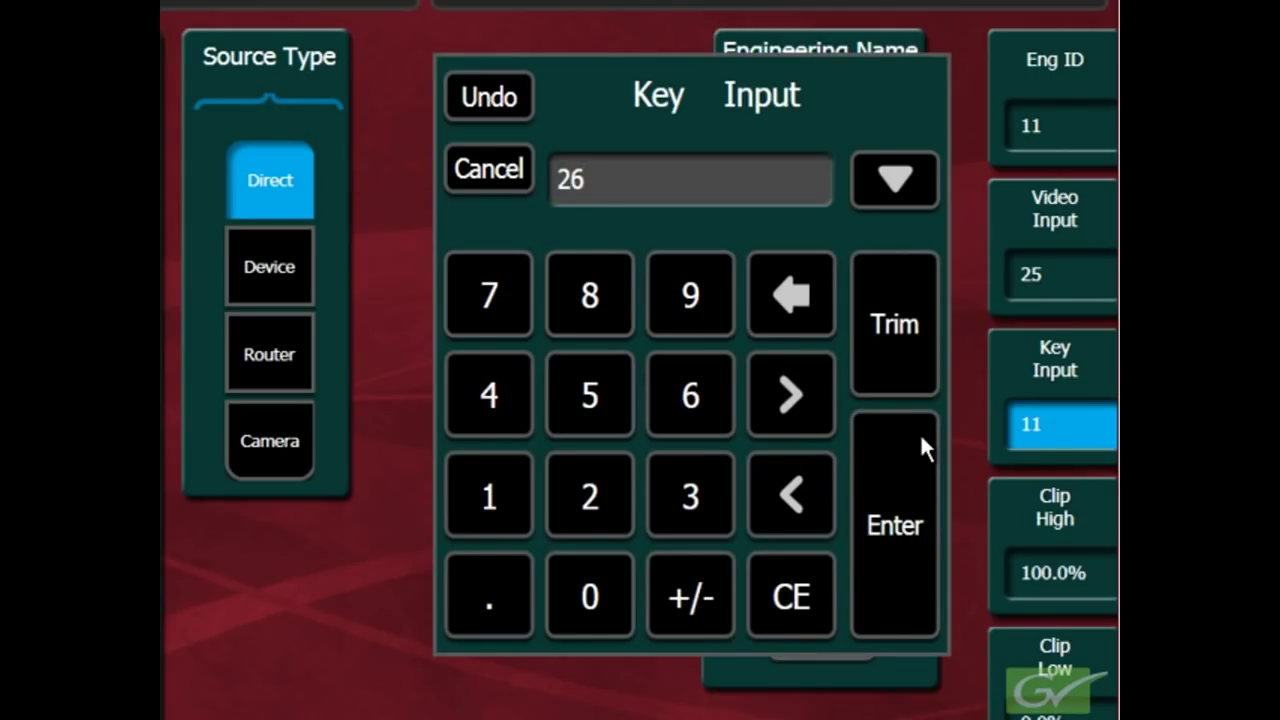
pyautogui.click(910, 465)
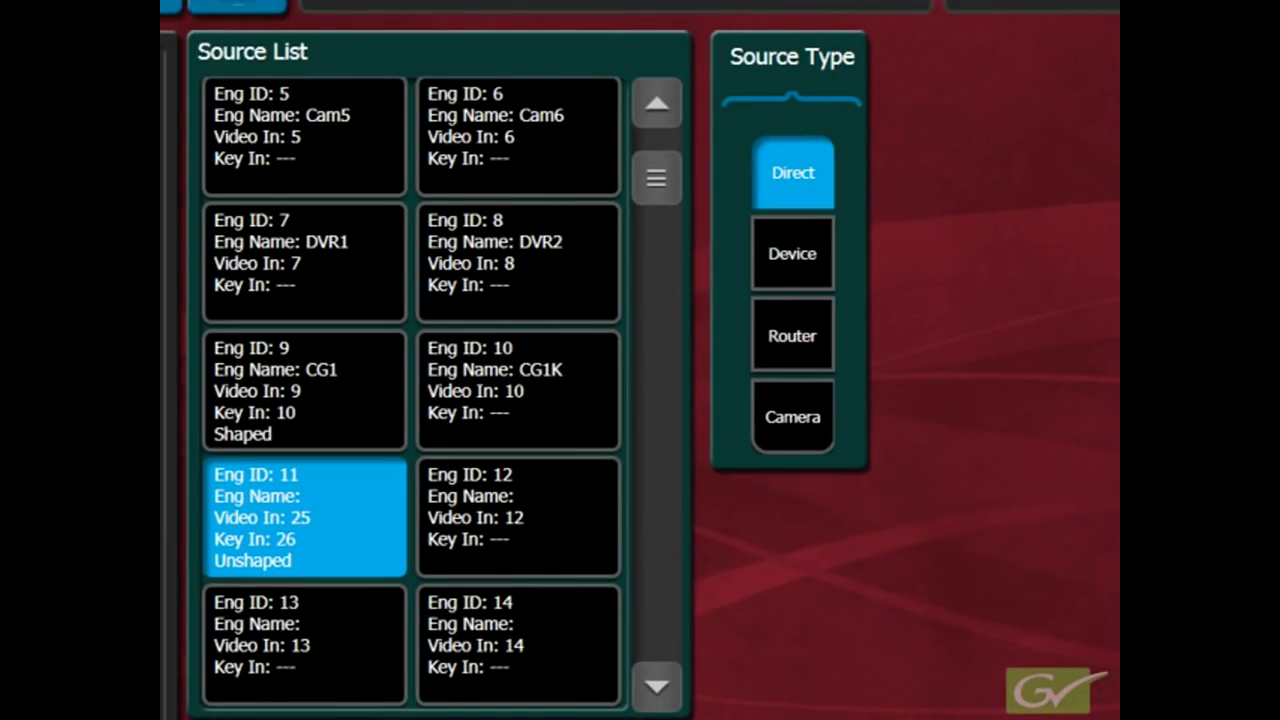
# Make Eng ID 11 a Device source linked to external device CS 1.
pyautogui.click(806, 260)
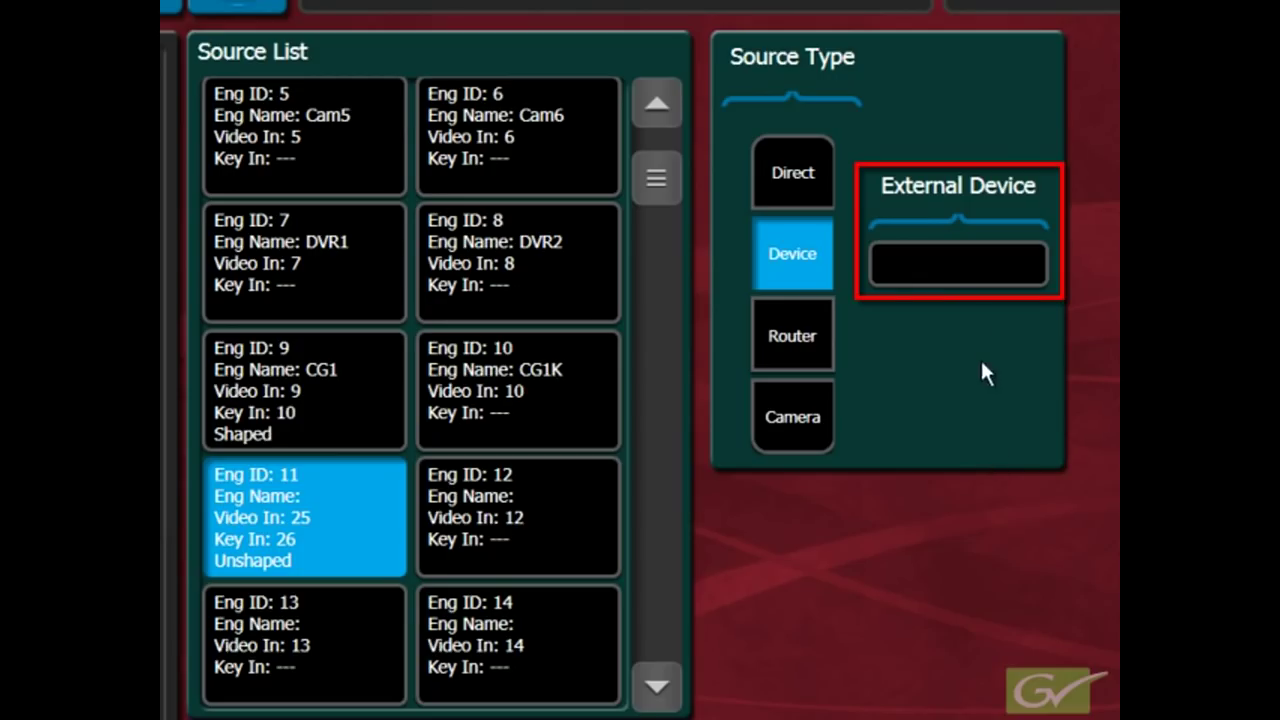
pyautogui.click(952, 269)
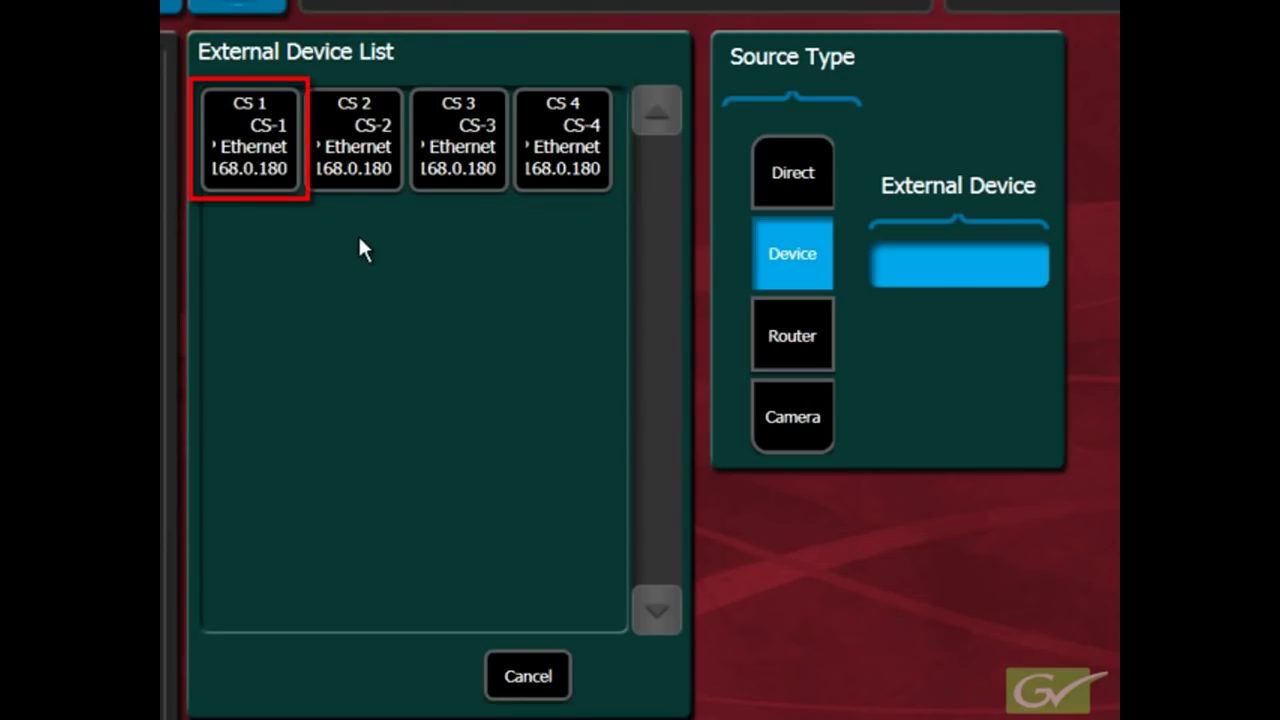
pyautogui.click(252, 150)
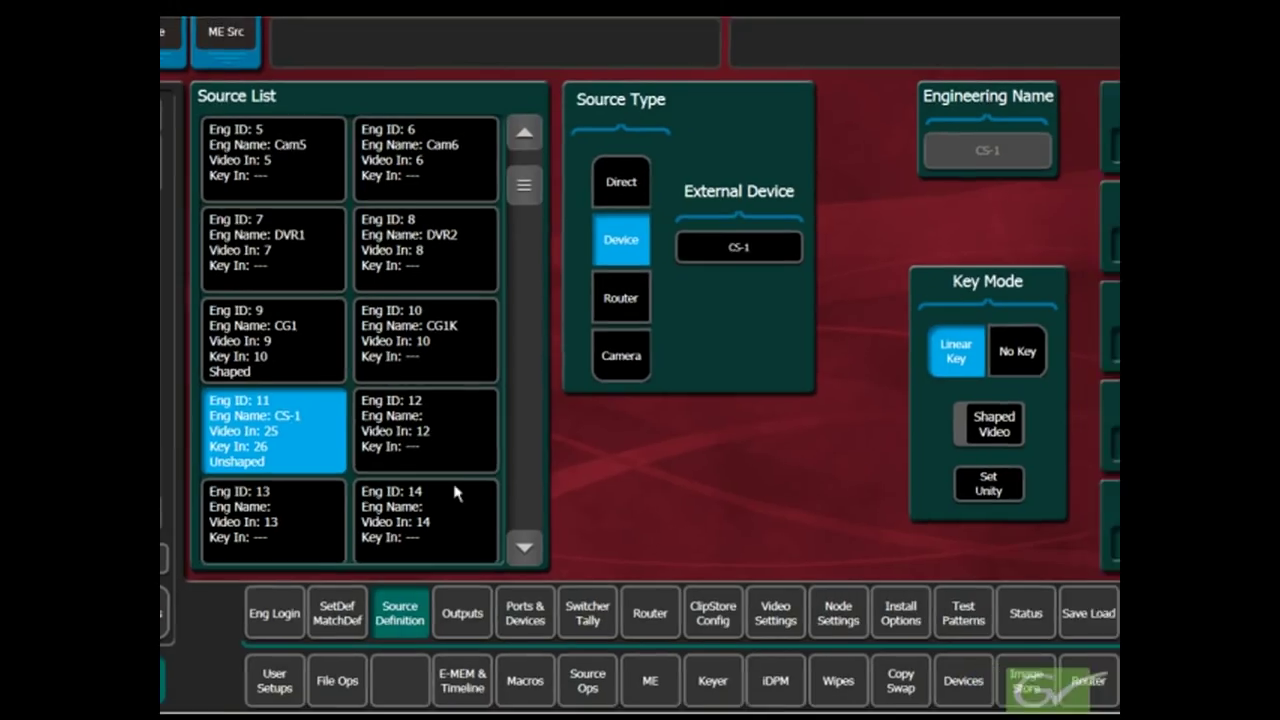
# Select Eng ID 12 and set its engineering name to CS-1K.
pyautogui.click(417, 448)
pyautogui.click(951, 160)
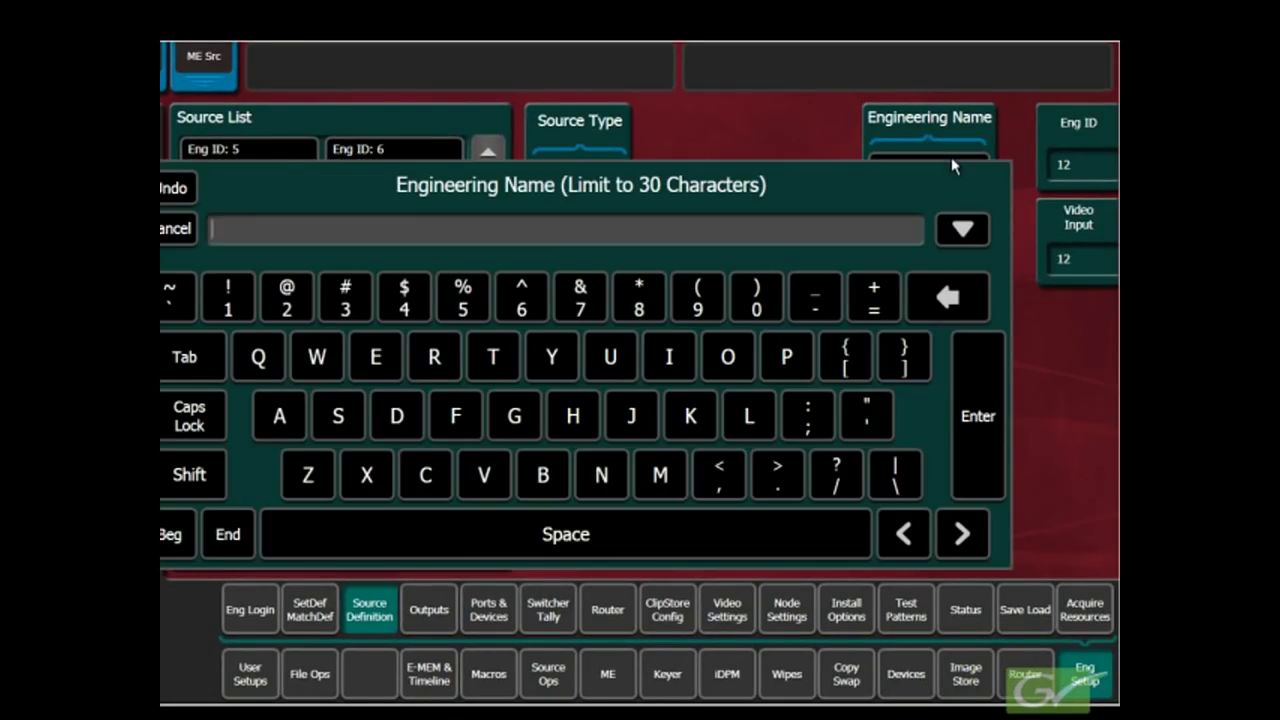
pyautogui.write('CS-')
pyautogui.write('1K')
pyautogui.click(988, 434)
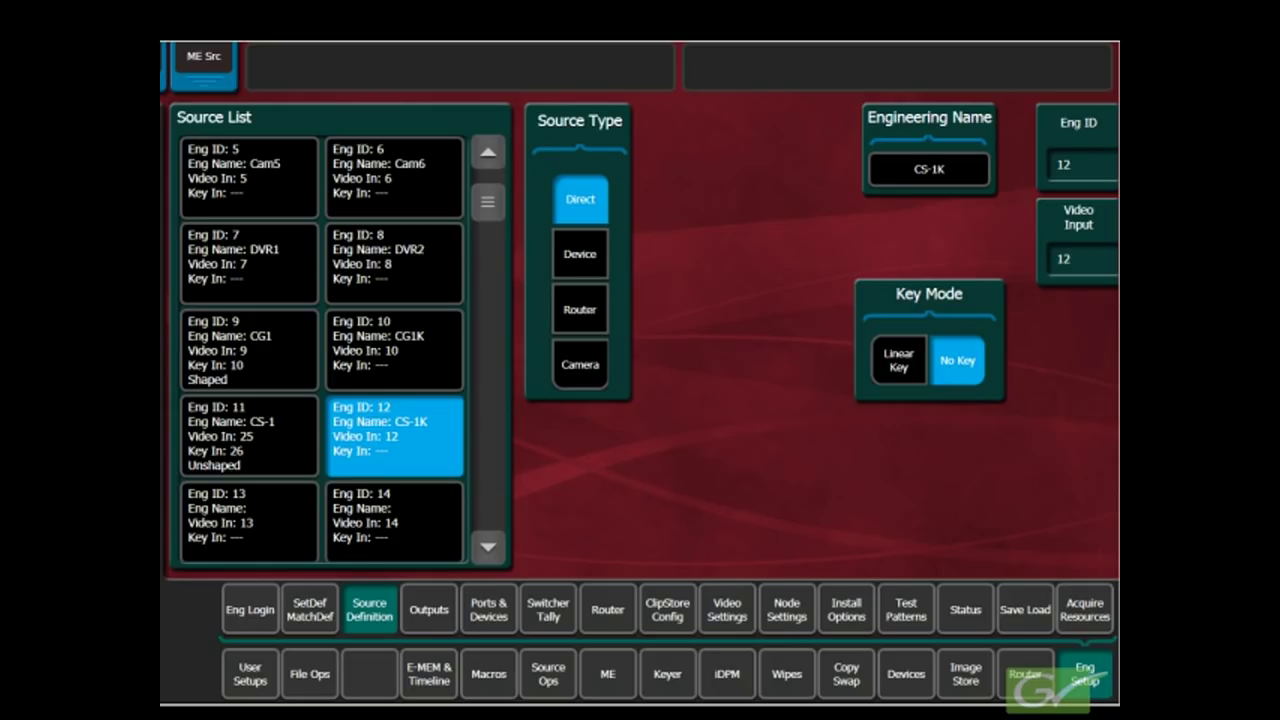
# Set source 12's video input to 26.
pyautogui.click(1064, 259)
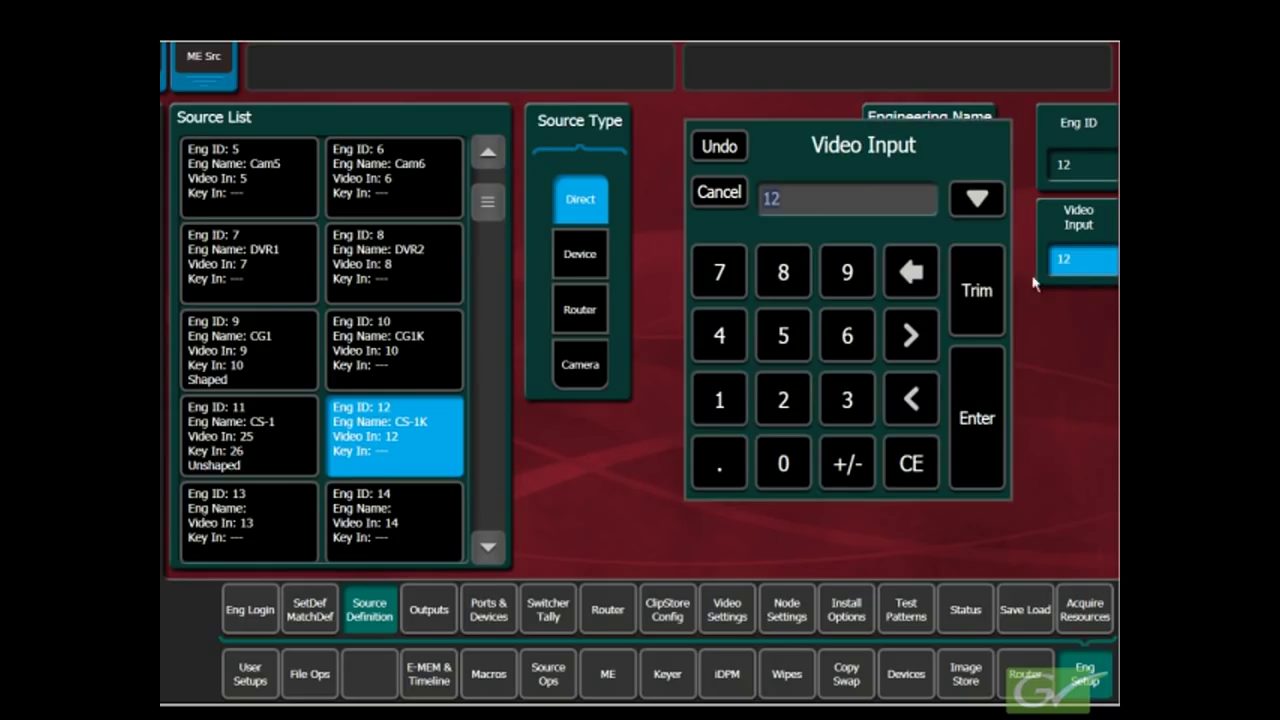
pyautogui.click(803, 403)
pyautogui.click(847, 336)
pyautogui.click(960, 414)
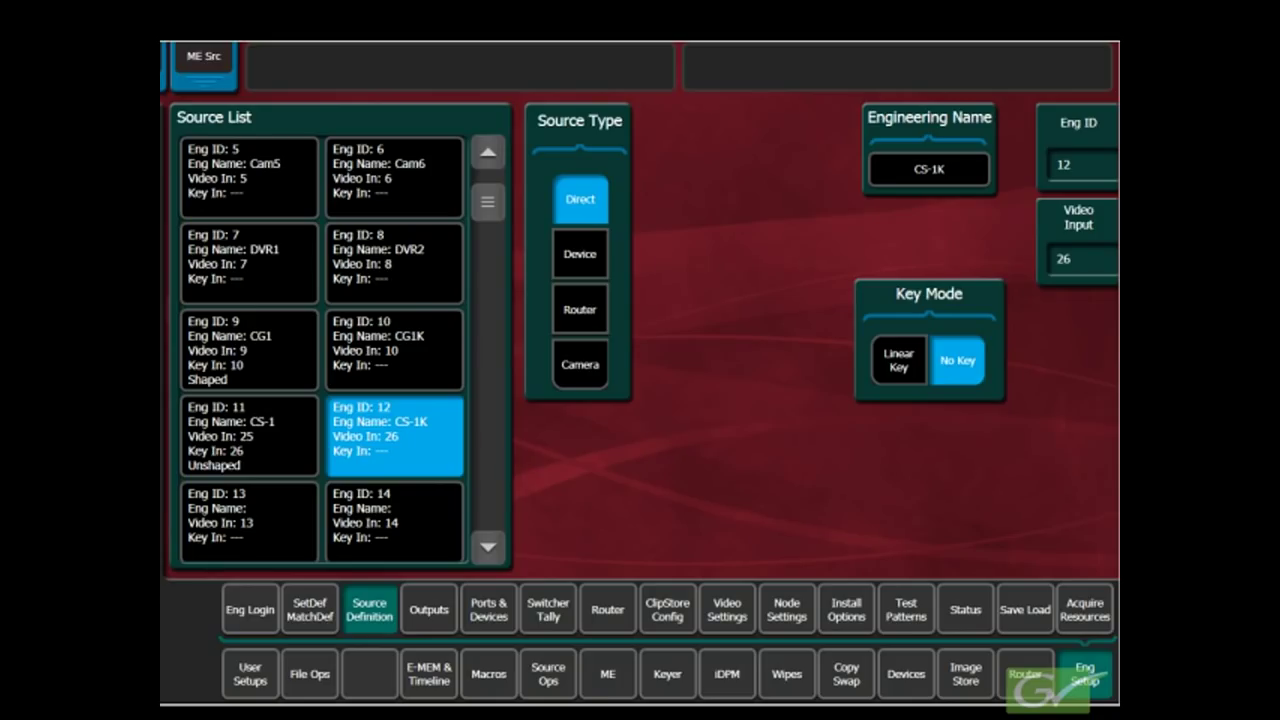
# Save the engineering setup as 'ENG Test 2' in the Menu C:\ Training folder.
pyautogui.click(1048, 614)
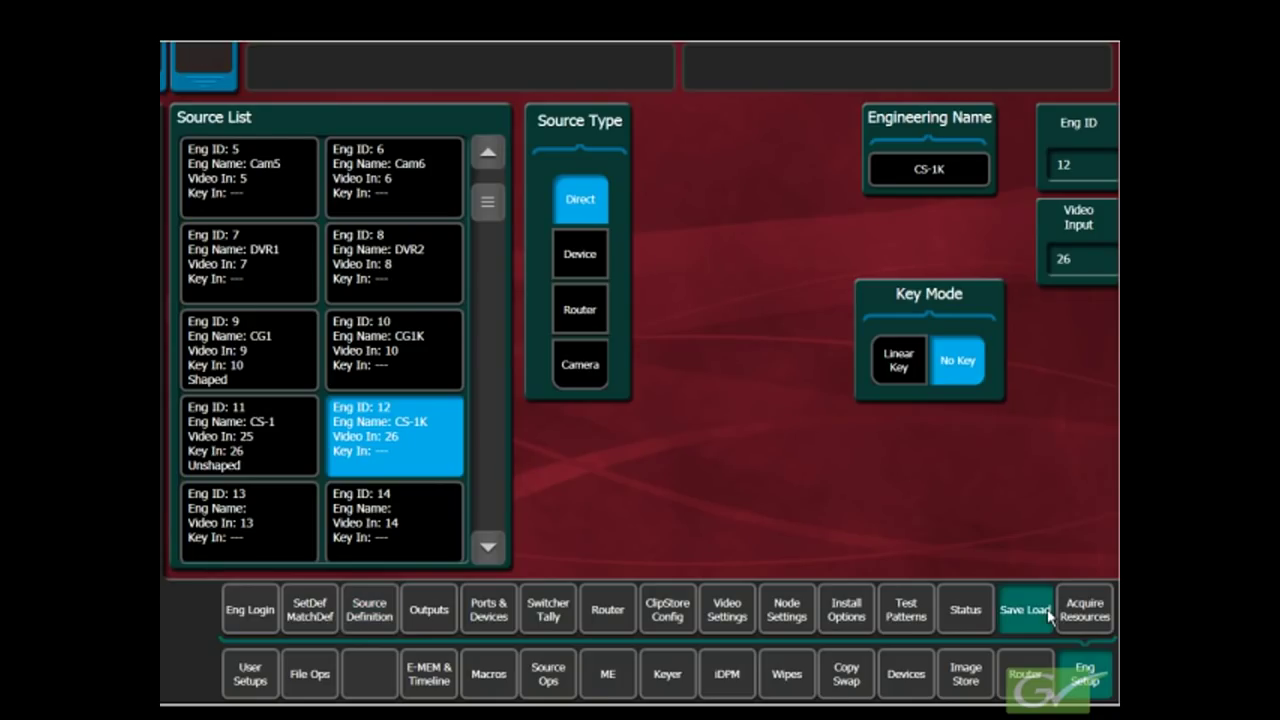
pyautogui.click(299, 177)
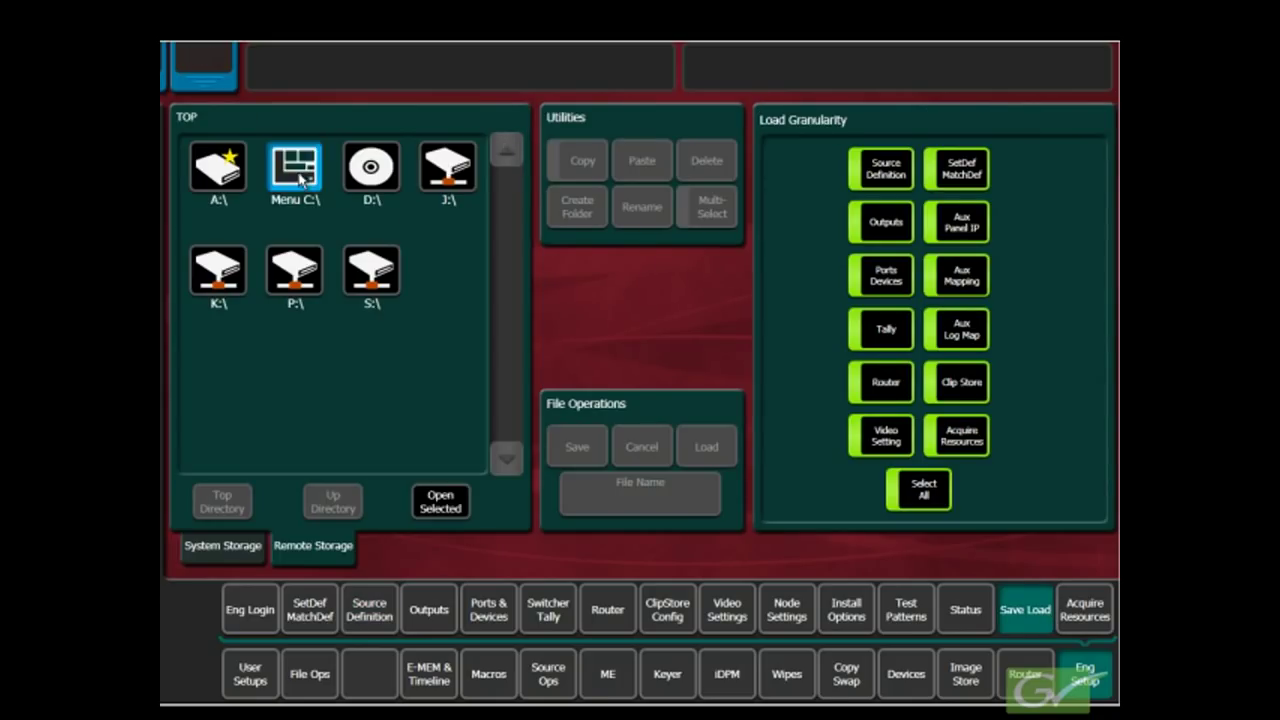
pyautogui.click(294, 174)
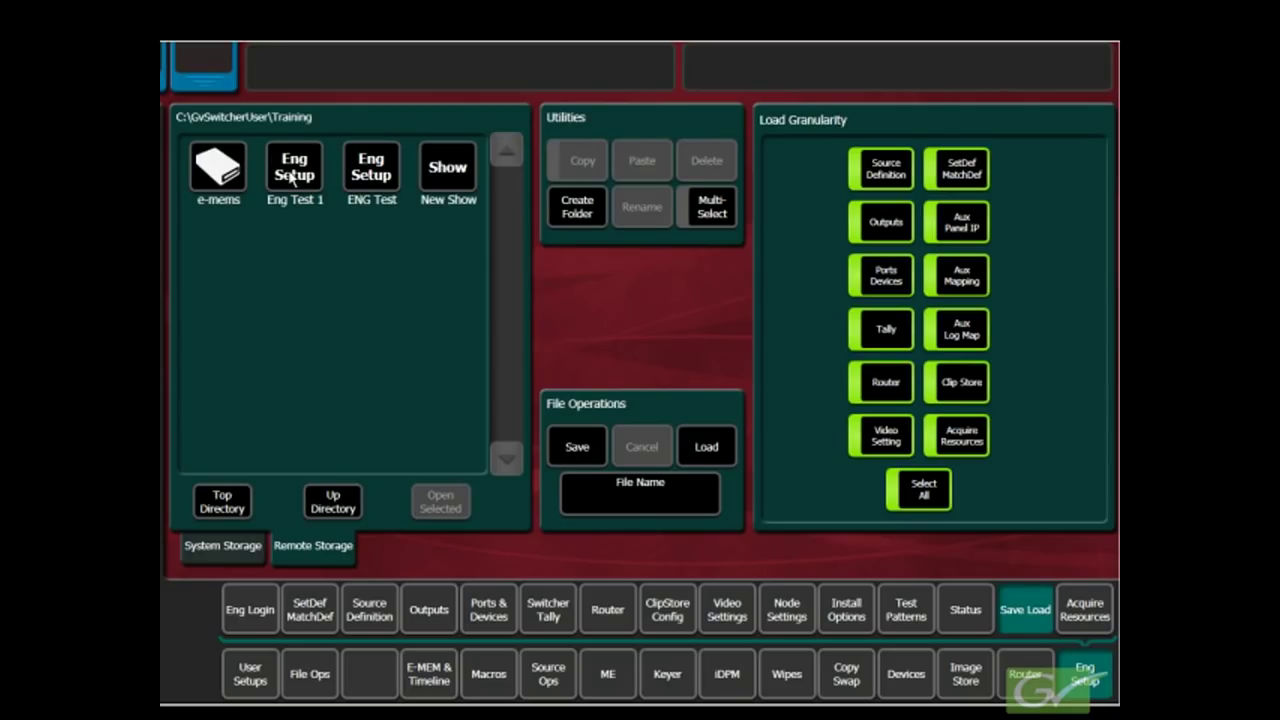
pyautogui.click(292, 175)
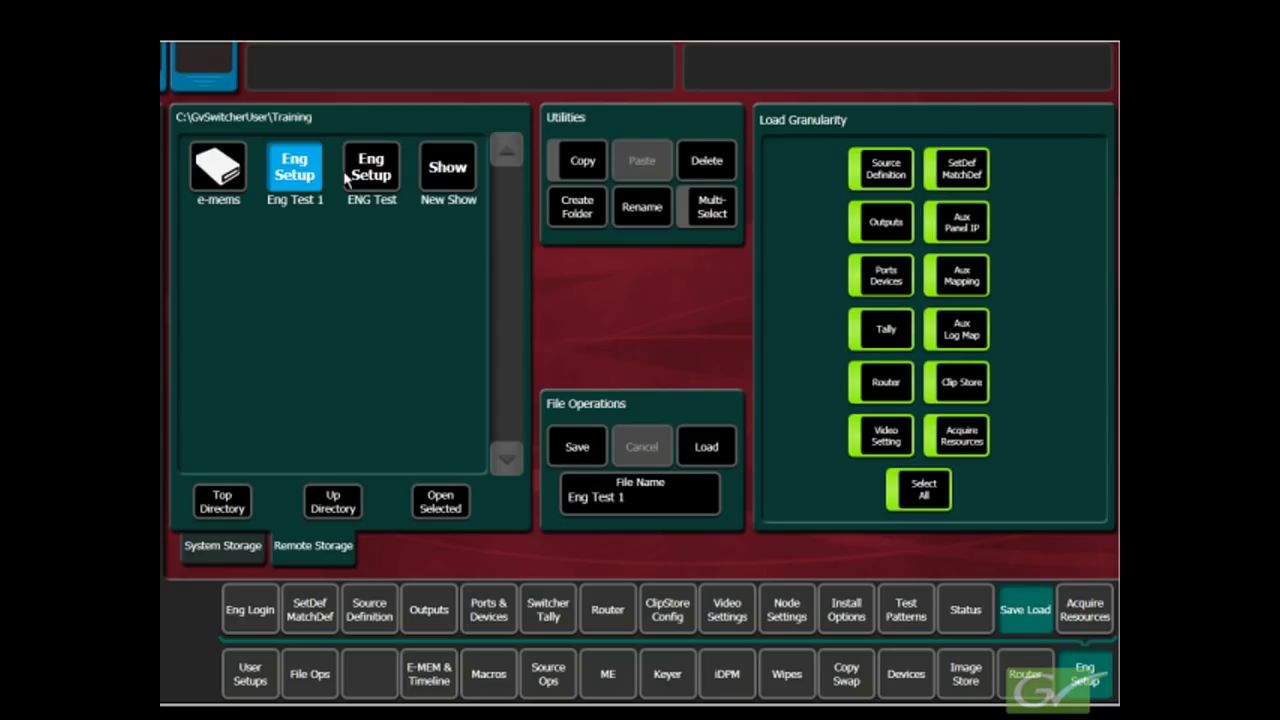
pyautogui.click(350, 177)
pyautogui.click(683, 514)
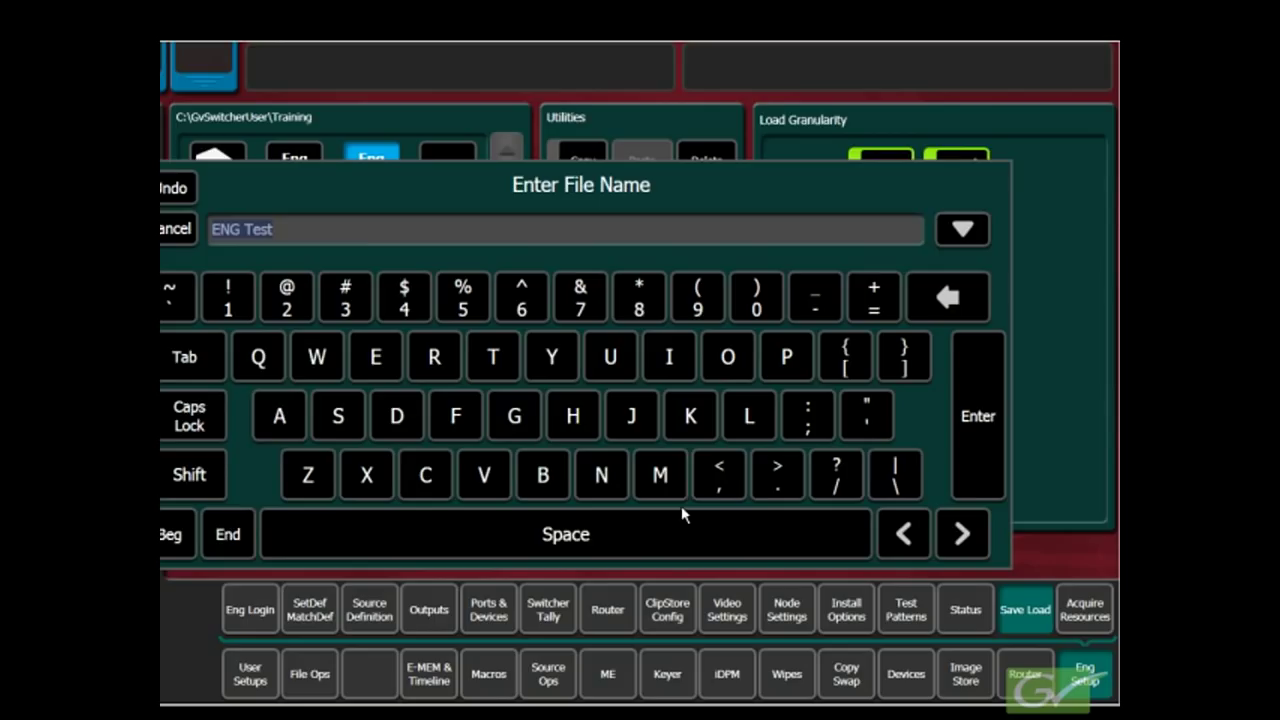
pyautogui.click(478, 533)
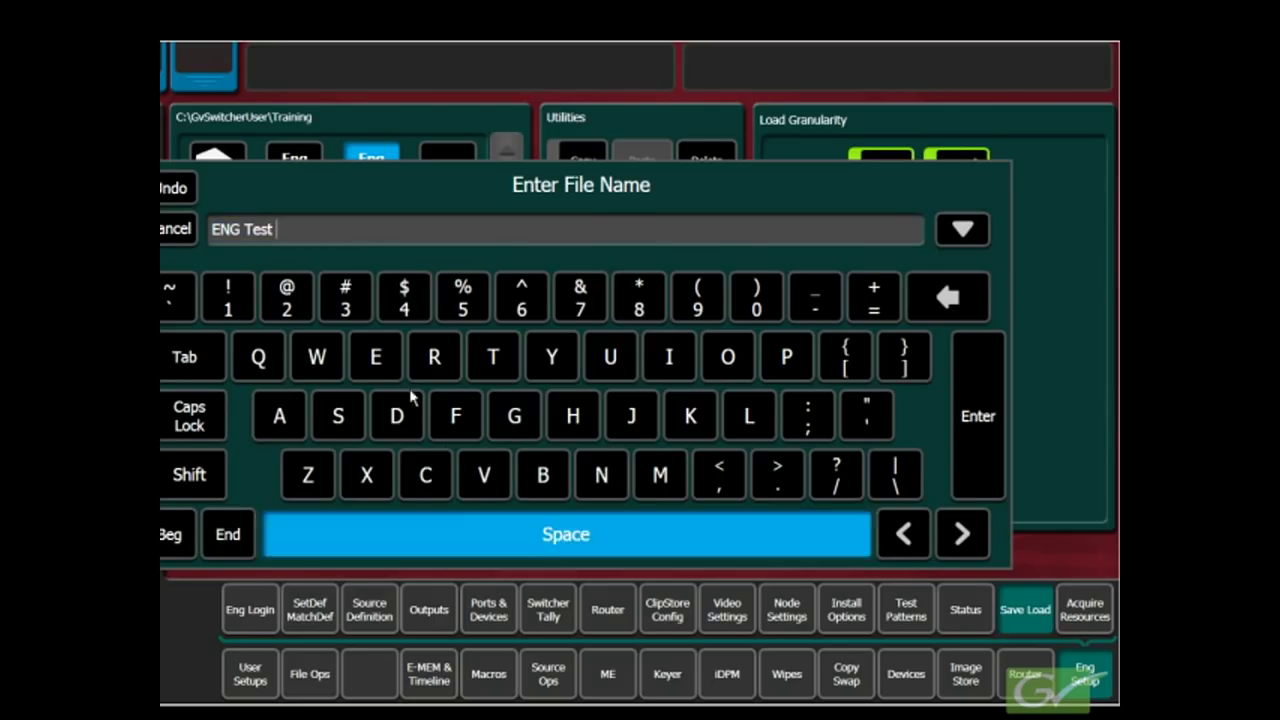
pyautogui.click(306, 308)
pyautogui.click(968, 465)
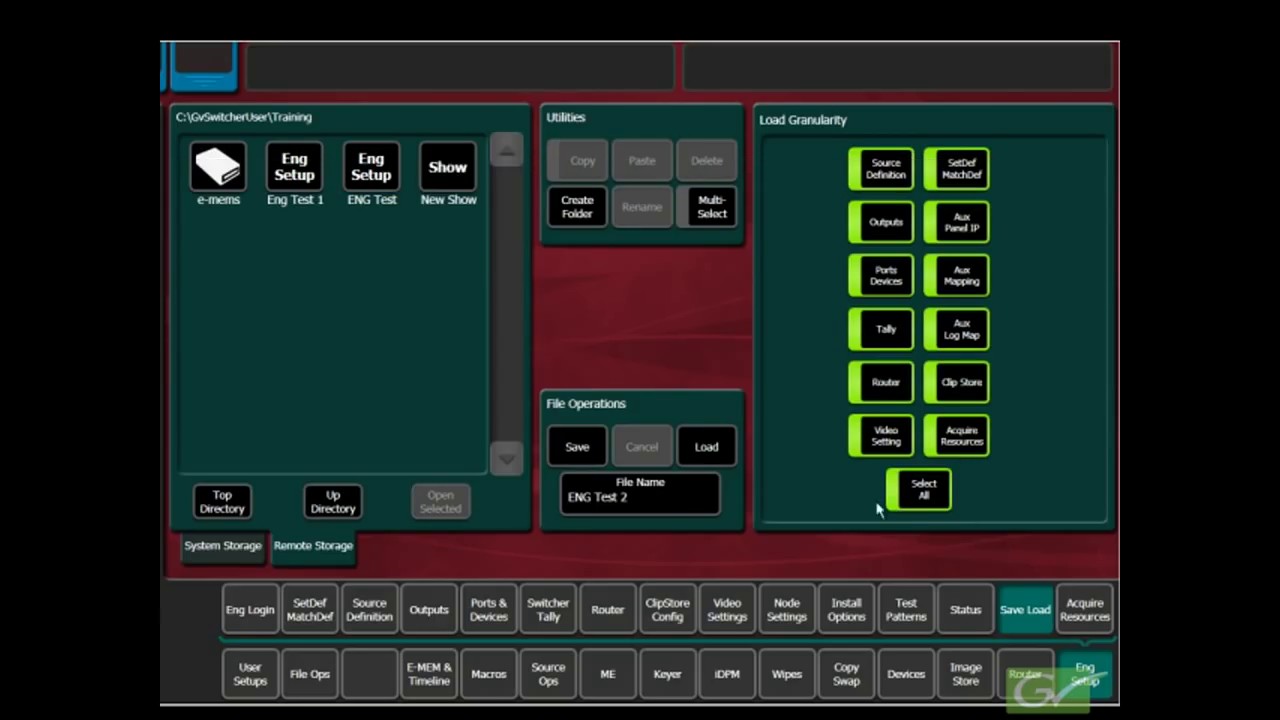
pyautogui.click(594, 455)
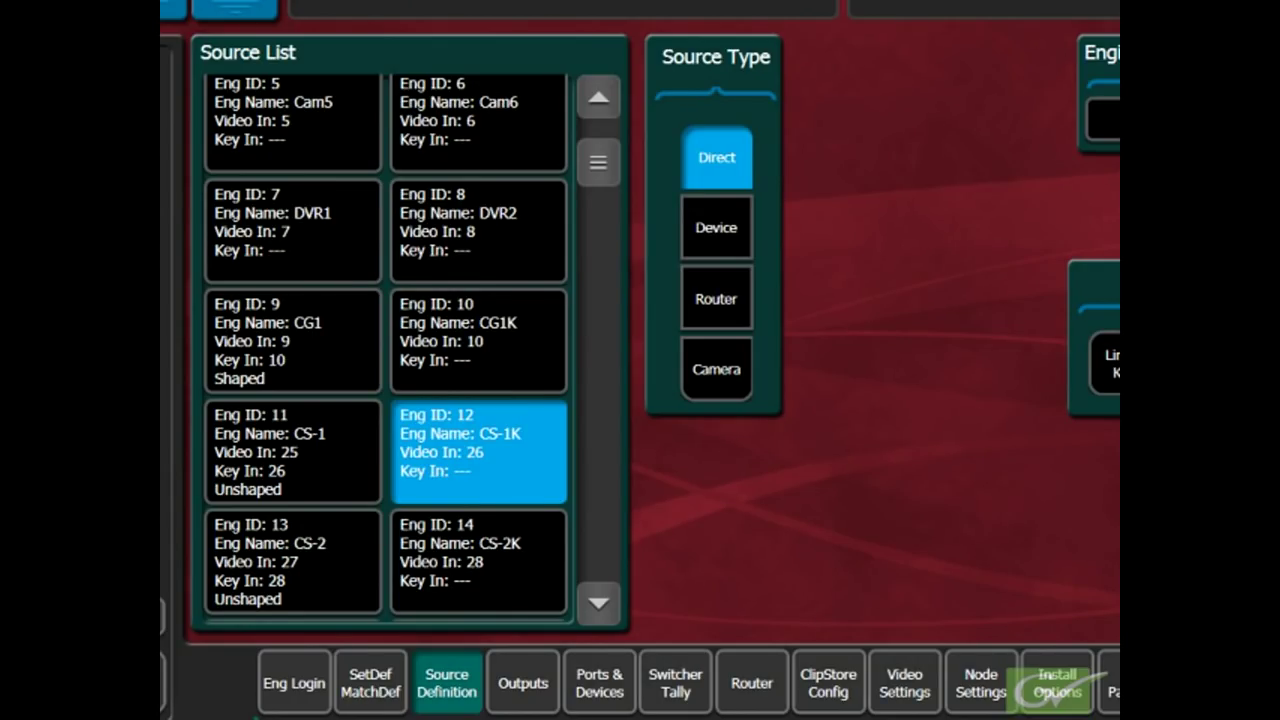
# Set the router's primary IP address to 192.168.0.7.
pyautogui.click(739, 693)
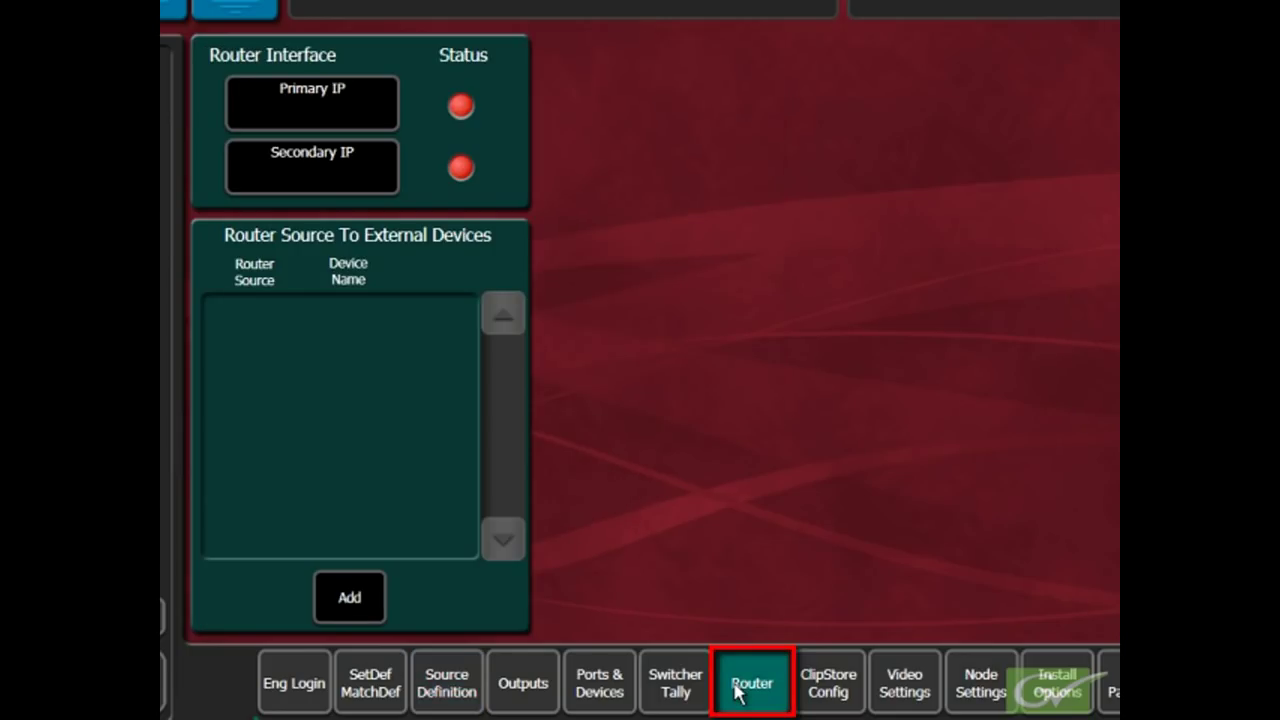
pyautogui.click(352, 116)
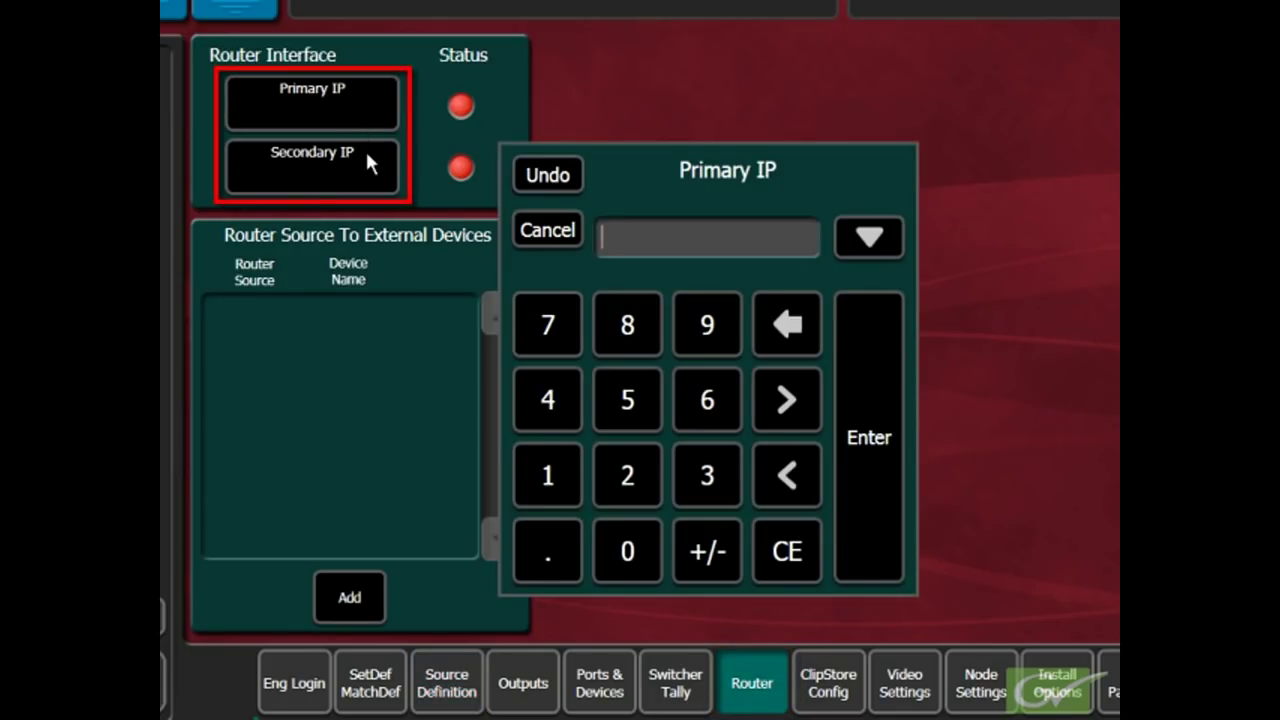
pyautogui.write('192')
pyautogui.write('.168')
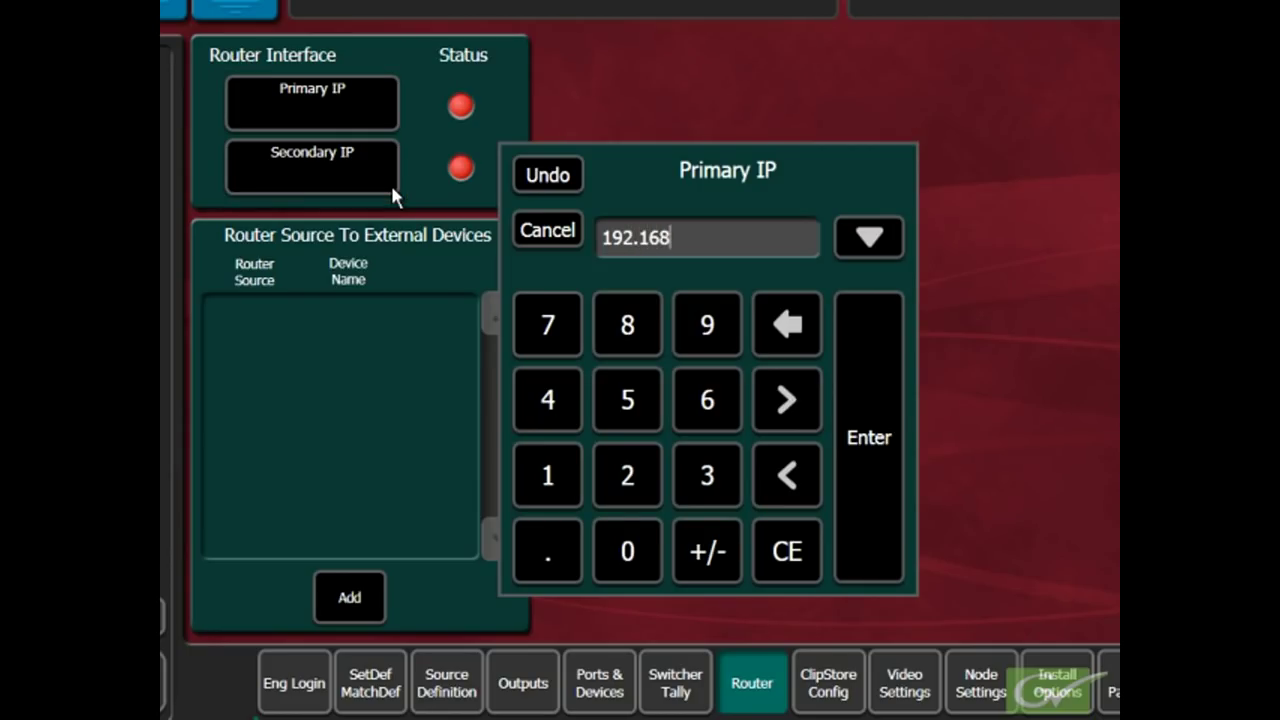
pyautogui.write('.0.7')
pyautogui.press('Return')
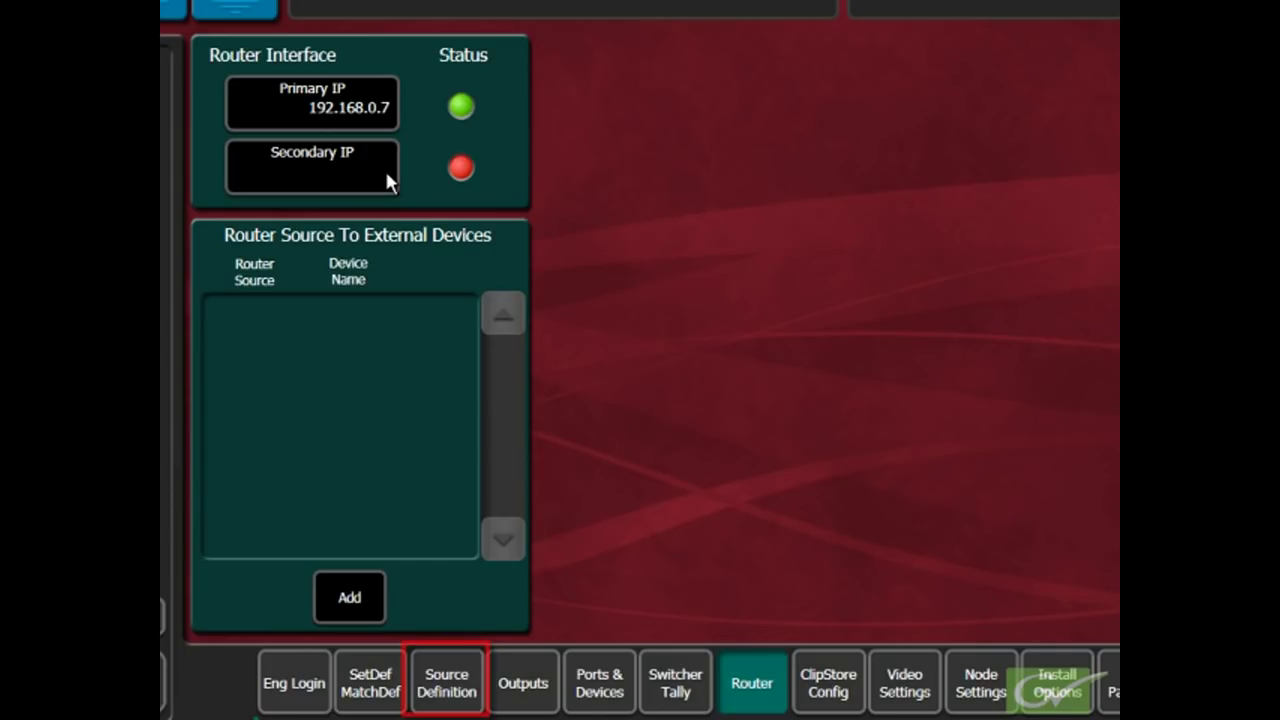
# Select source 19 in Source Definition and set its video input to 21.
pyautogui.click(449, 697)
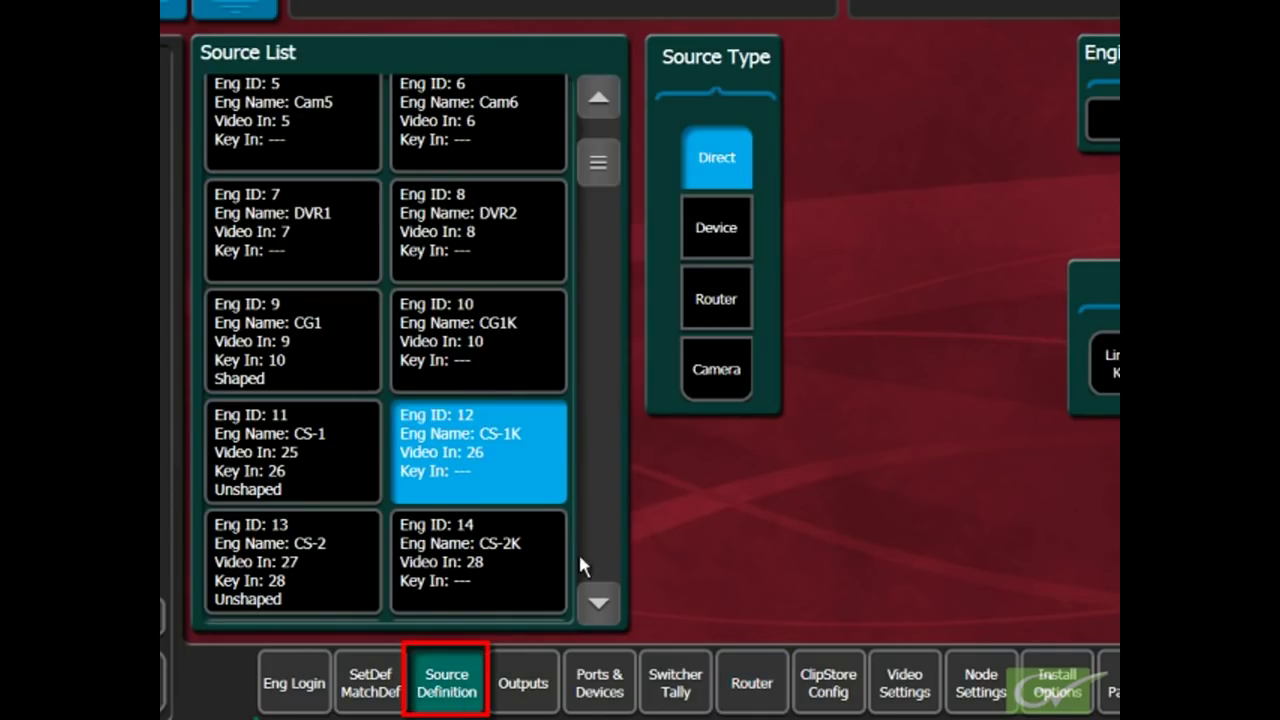
pyautogui.click(603, 603)
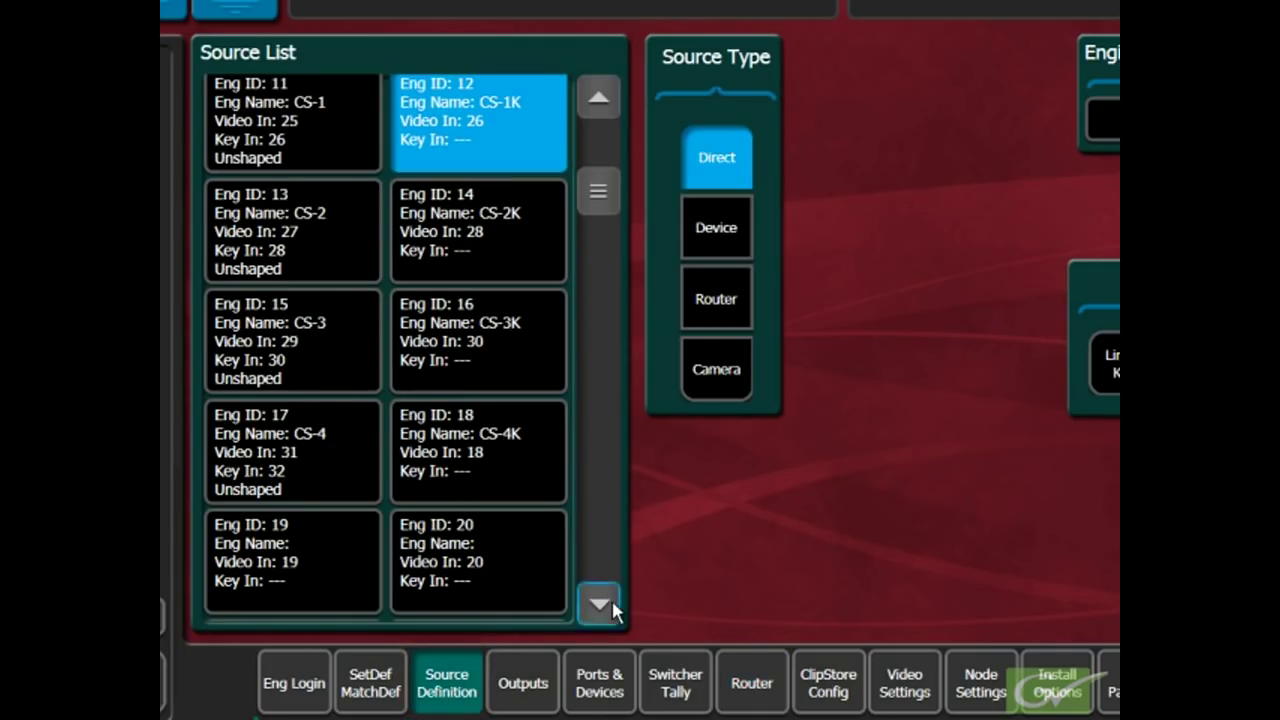
pyautogui.click(340, 540)
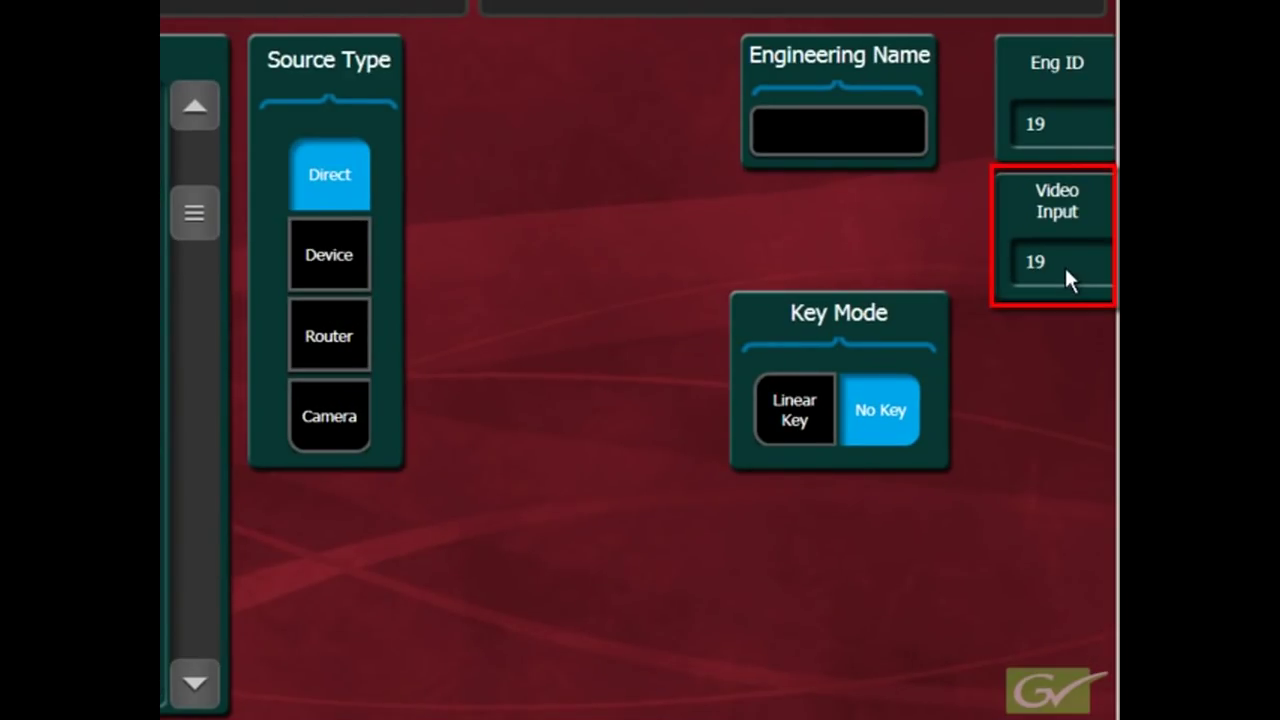
pyautogui.click(1064, 265)
pyautogui.click(623, 478)
pyautogui.click(555, 463)
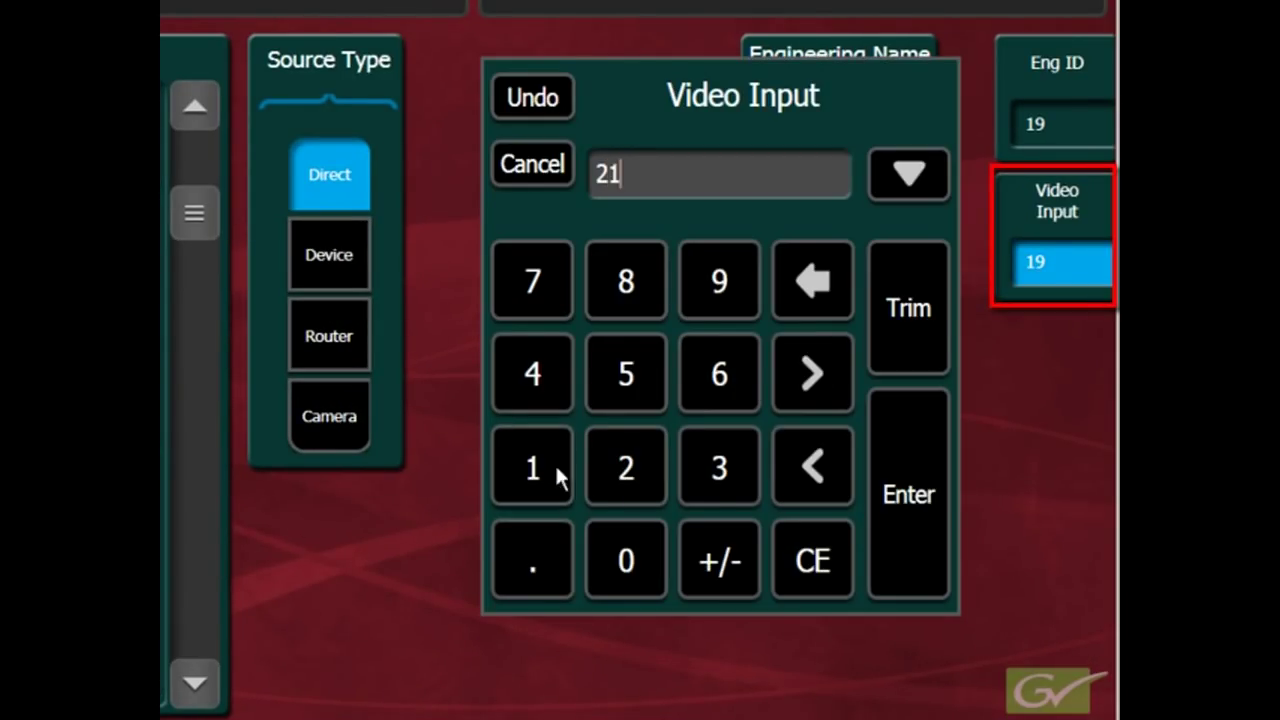
pyautogui.click(905, 492)
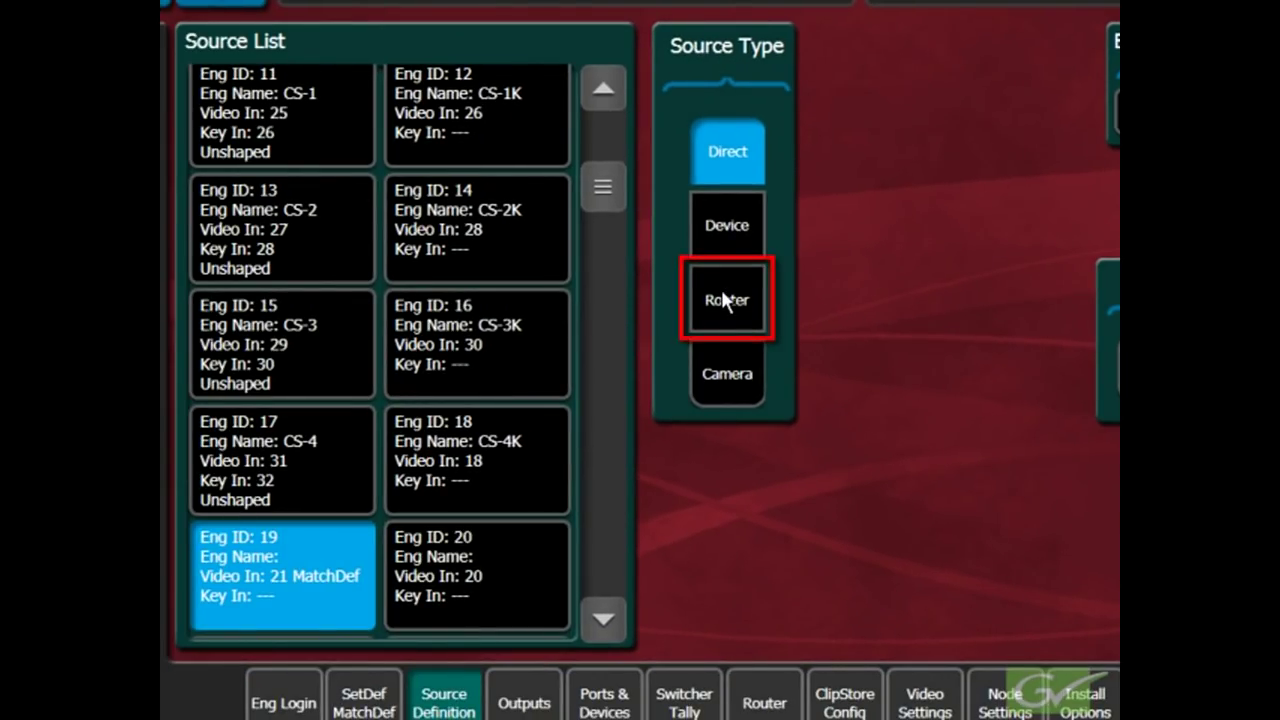
# Assign Kayn-21 as source 19's router destination.
pyautogui.click(723, 295)
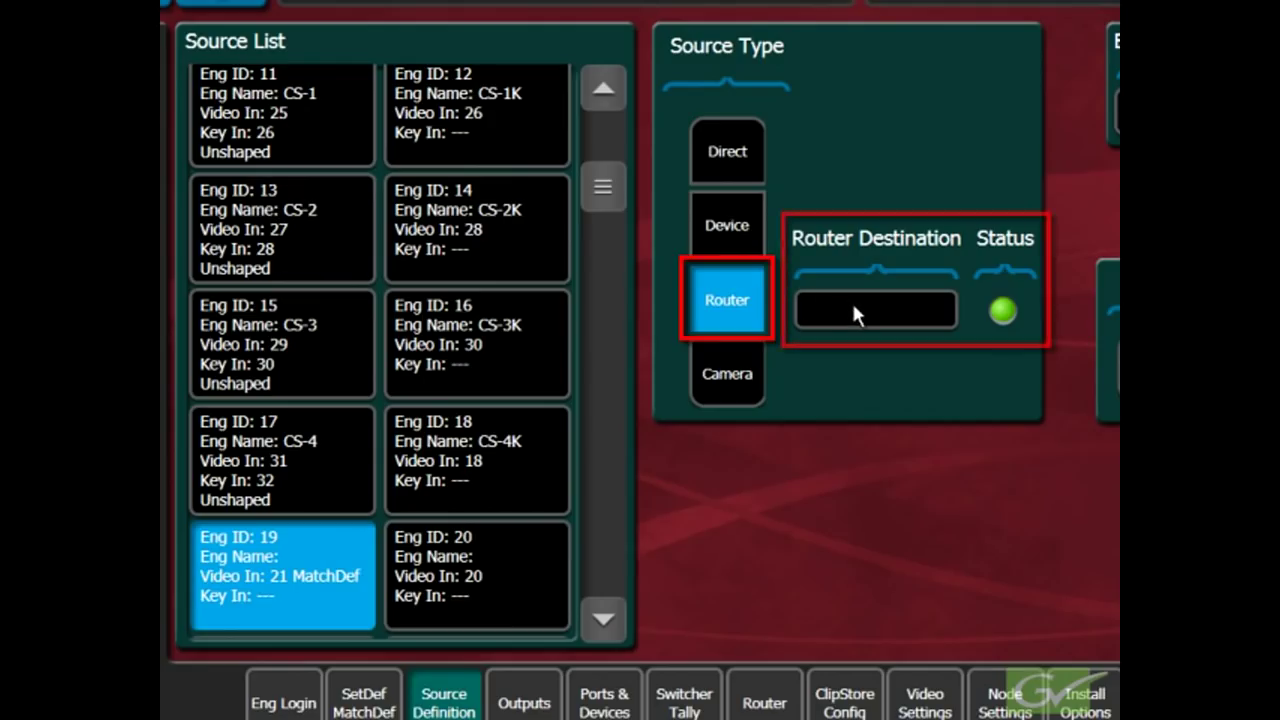
pyautogui.click(852, 300)
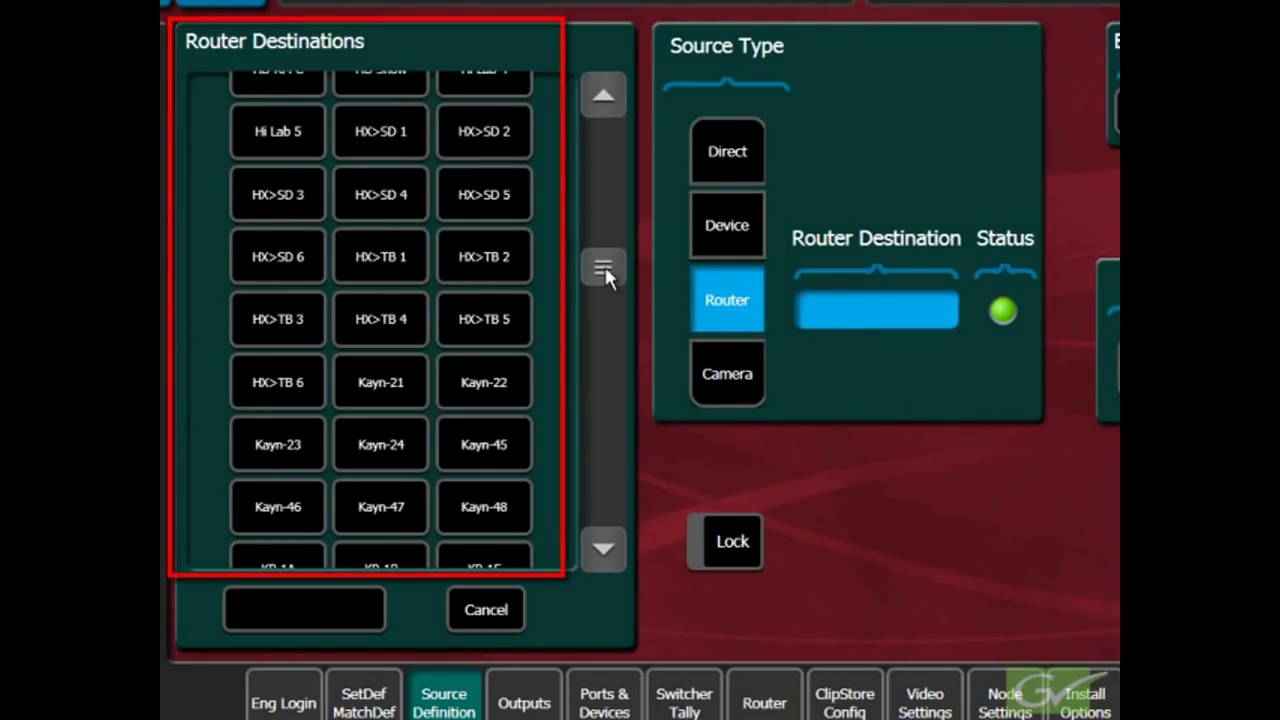
pyautogui.moveTo(604, 270); pyautogui.dragTo(606, 280)
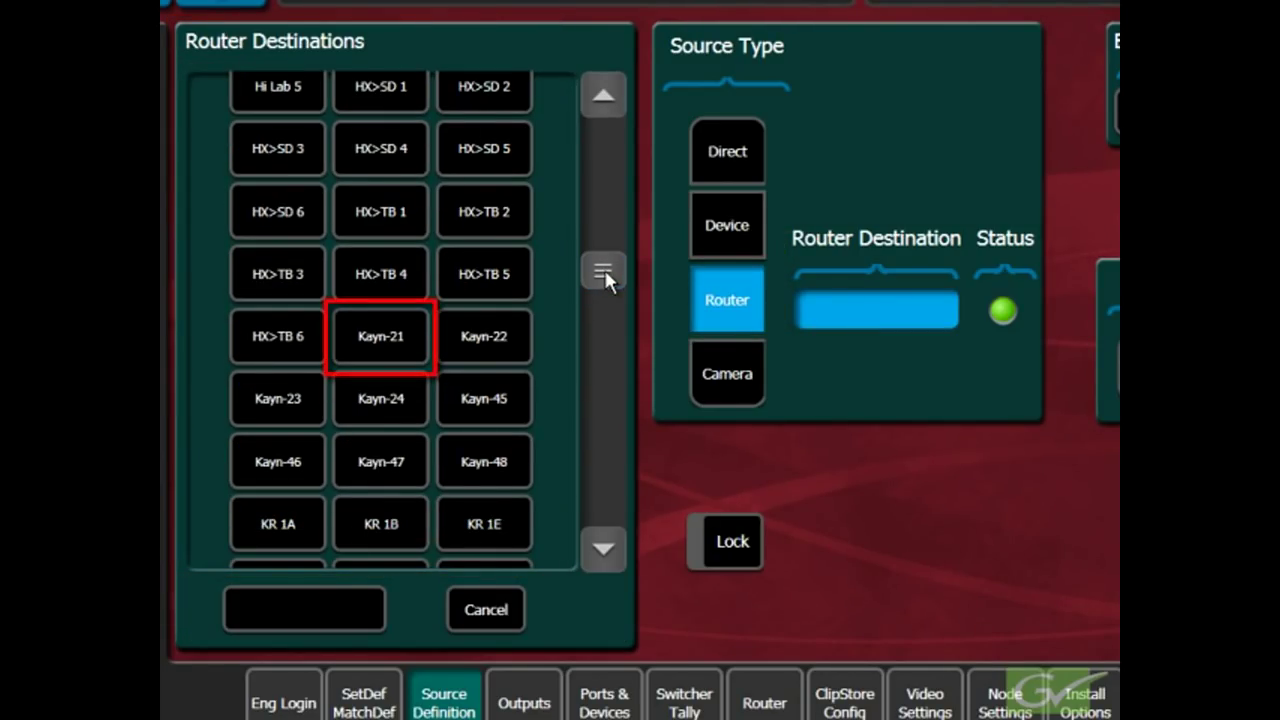
pyautogui.click(385, 322)
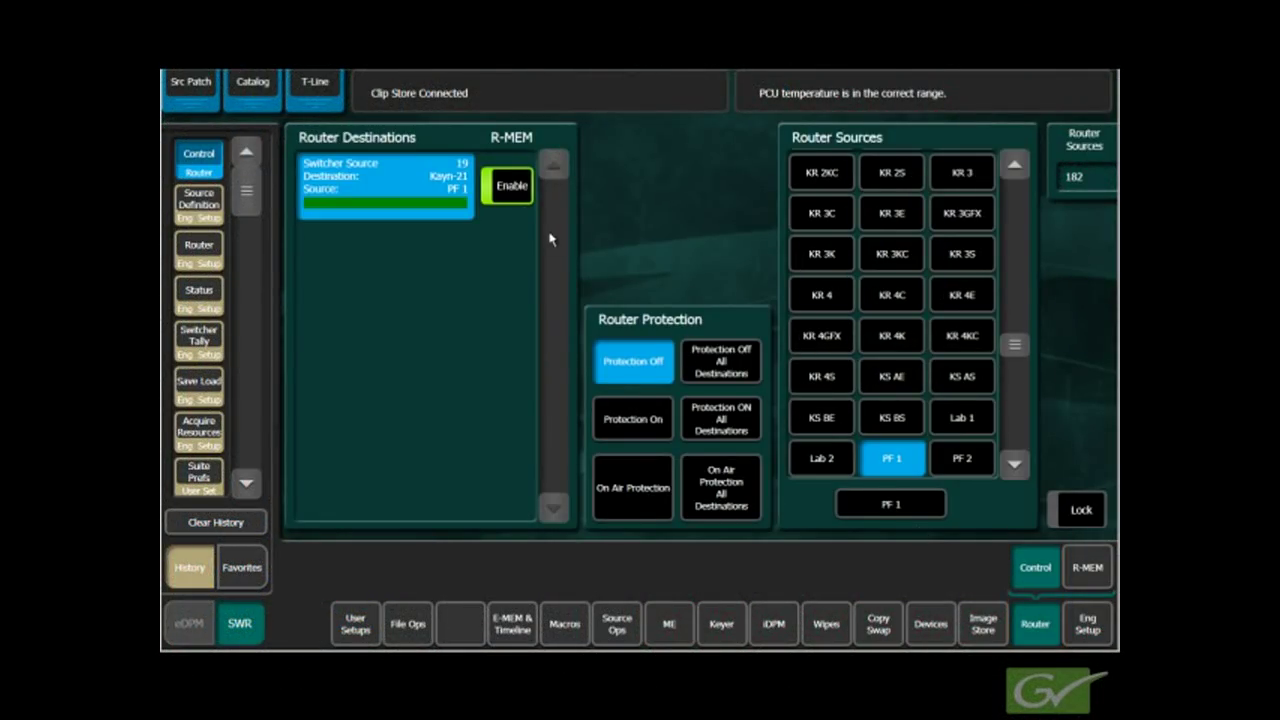
# Route PF 2 to Kayn-21, then switch it back to PF 1.
pyautogui.click(945, 462)
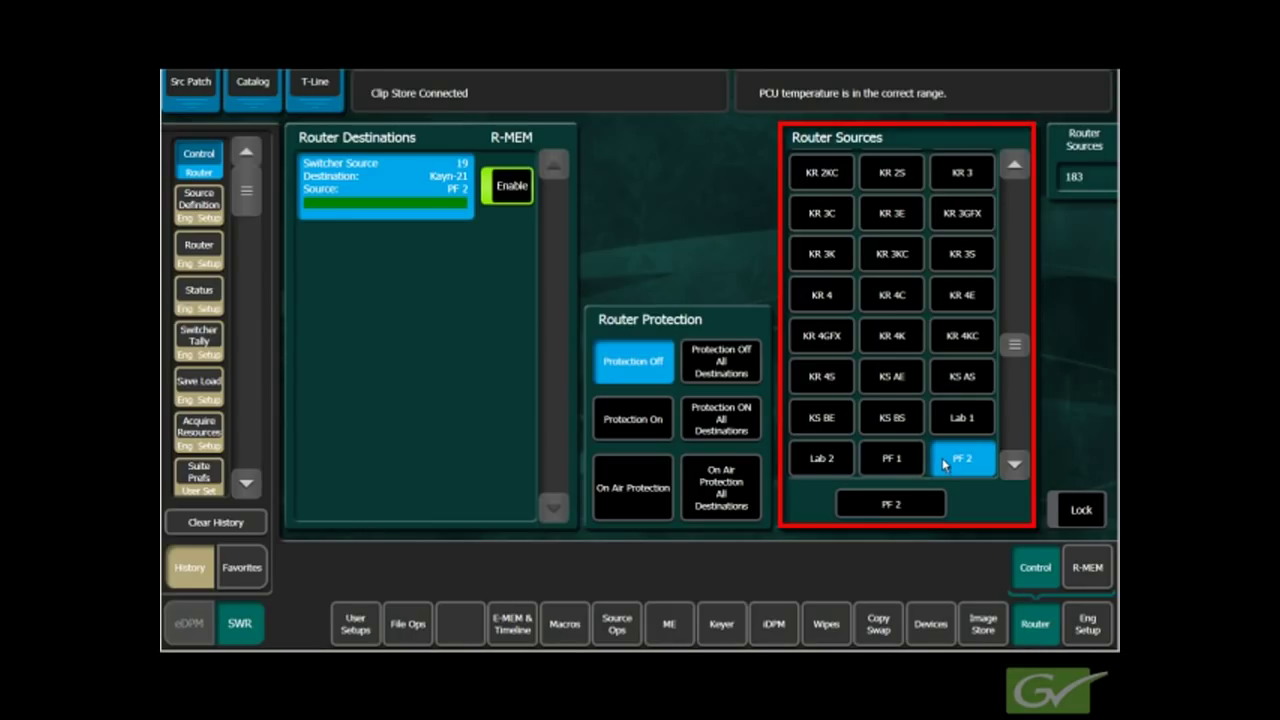
pyautogui.click(880, 461)
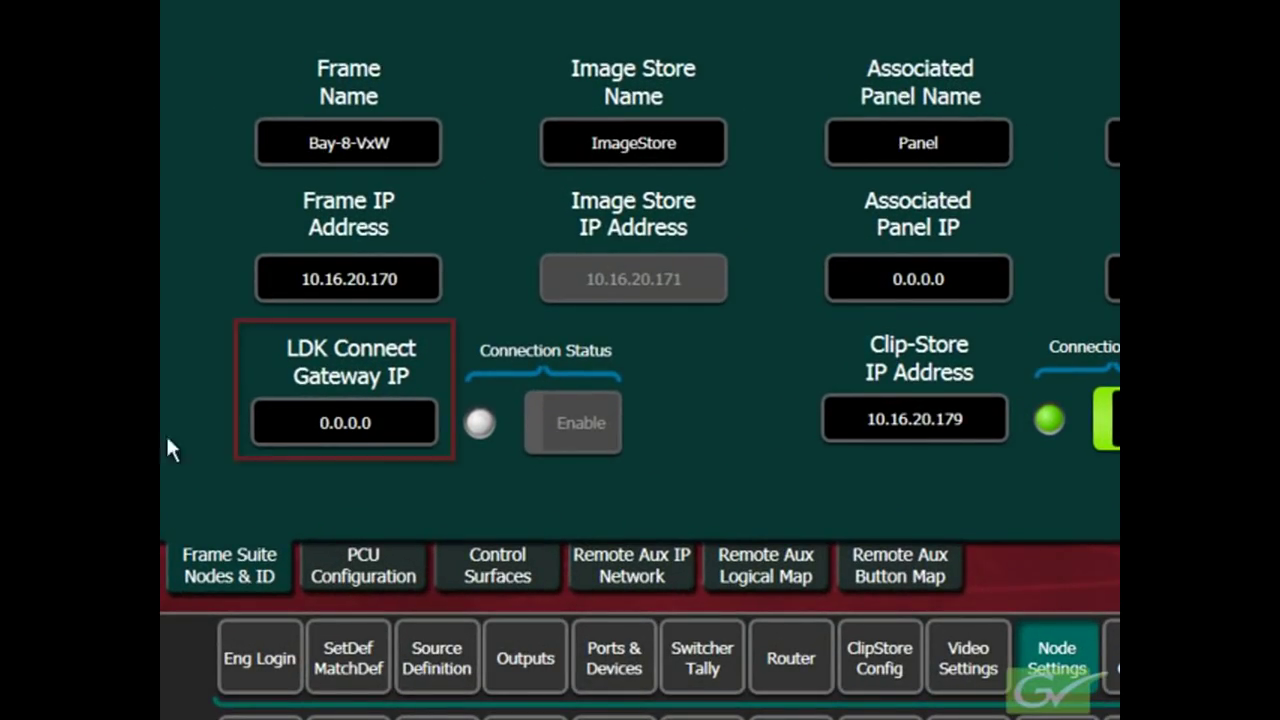
# Enter 10.16.20.18 as the LDK Connect Gateway IP and enable the connection.
pyautogui.click(420, 425)
pyautogui.click(553, 420)
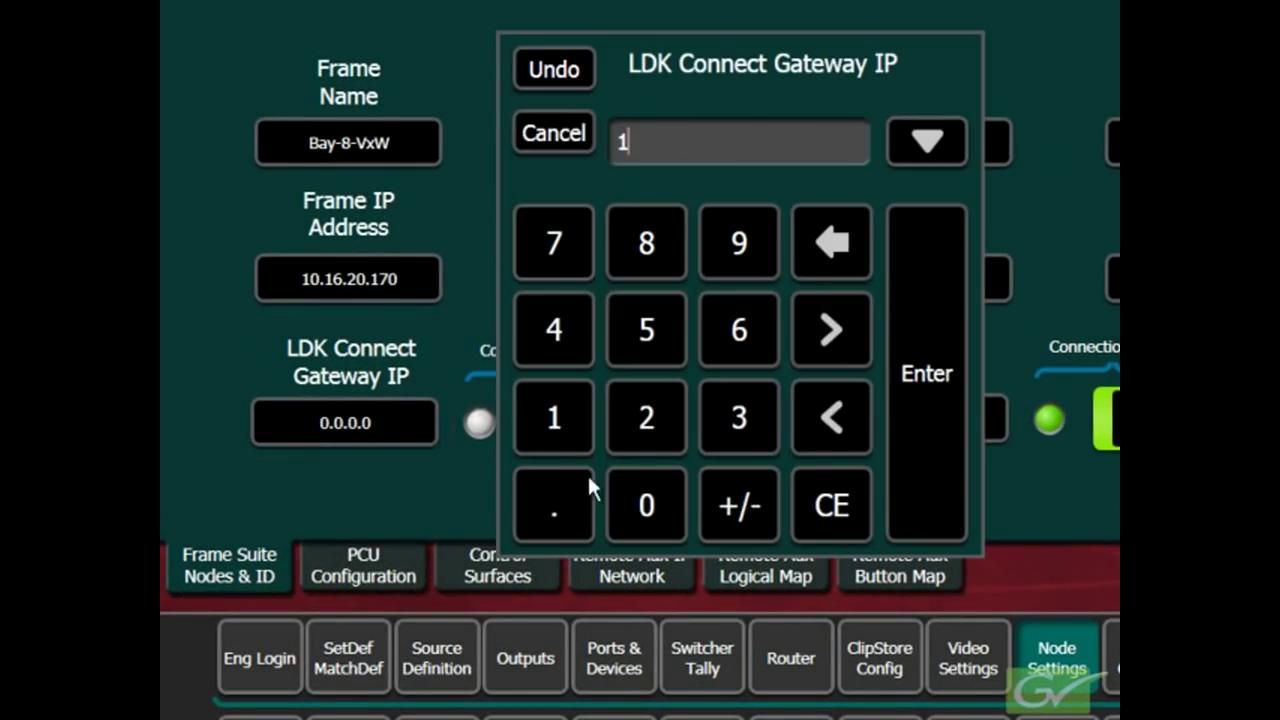
pyautogui.click(640, 505)
pyautogui.click(560, 505)
pyautogui.click(570, 425)
pyautogui.click(712, 335)
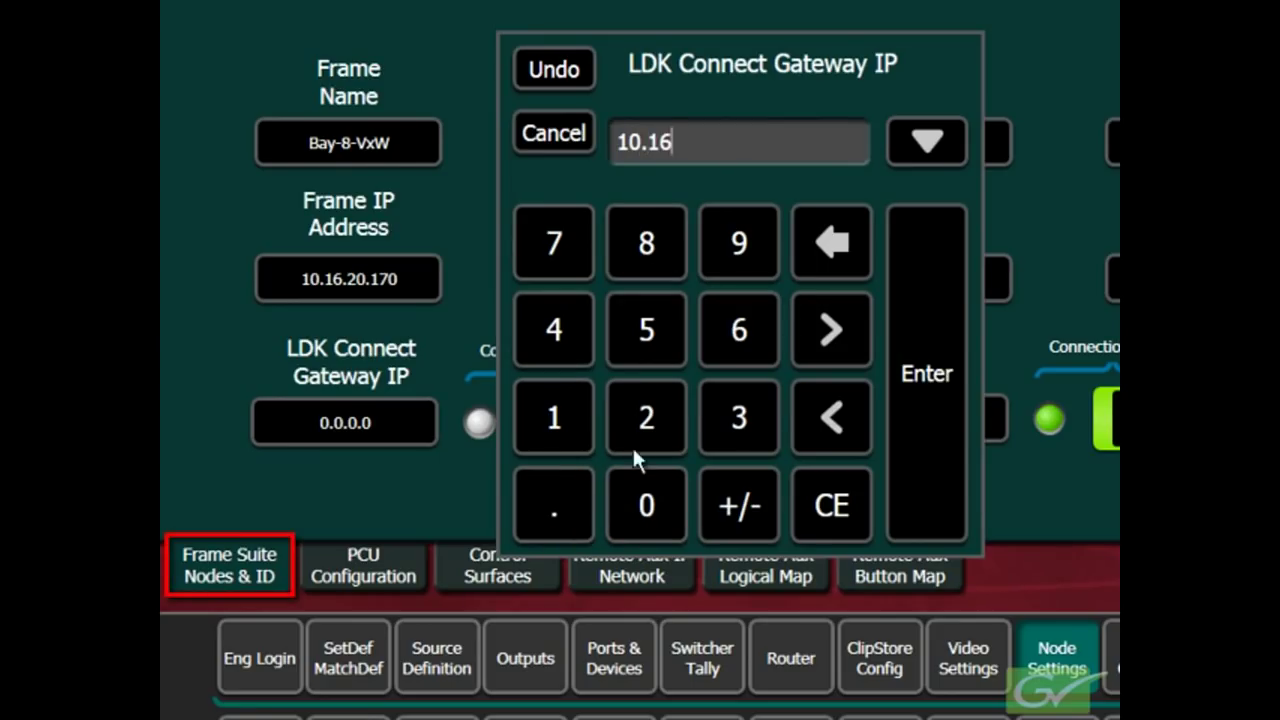
pyautogui.click(590, 470)
pyautogui.click(640, 440)
pyautogui.click(646, 505)
pyautogui.click(569, 495)
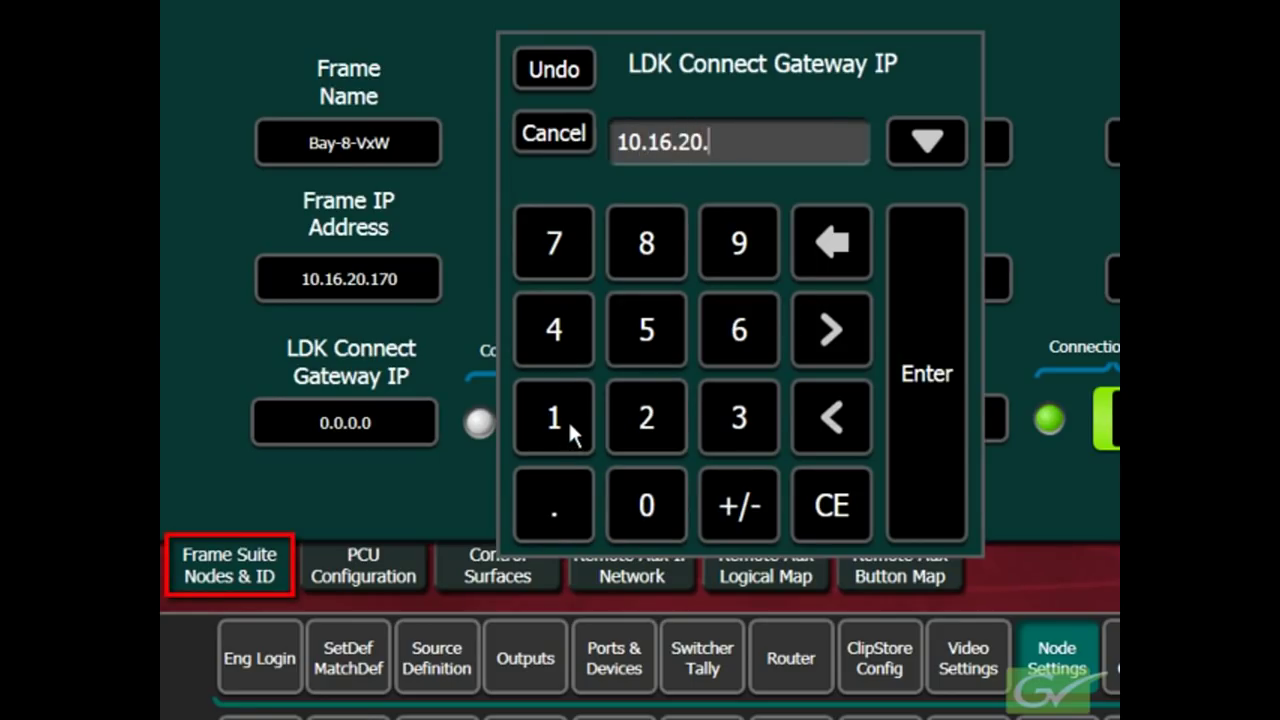
pyautogui.click(568, 418)
pyautogui.click(653, 250)
pyautogui.click(916, 410)
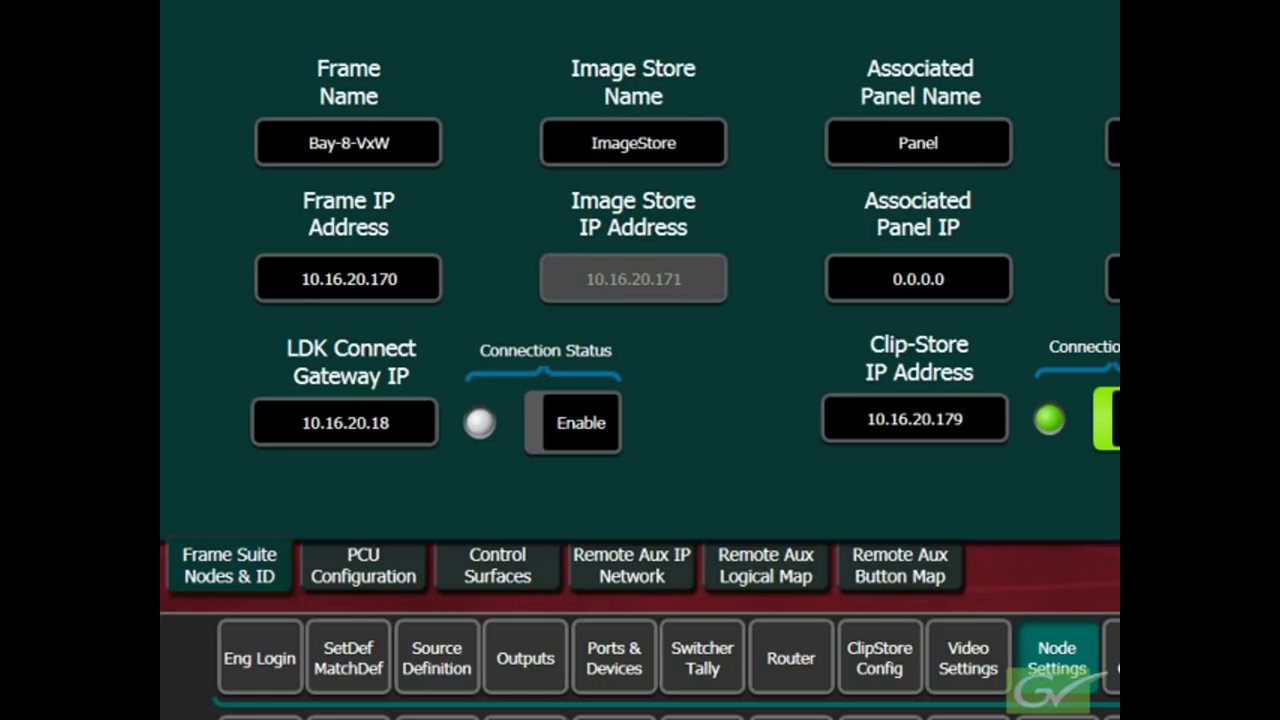
pyautogui.click(567, 428)
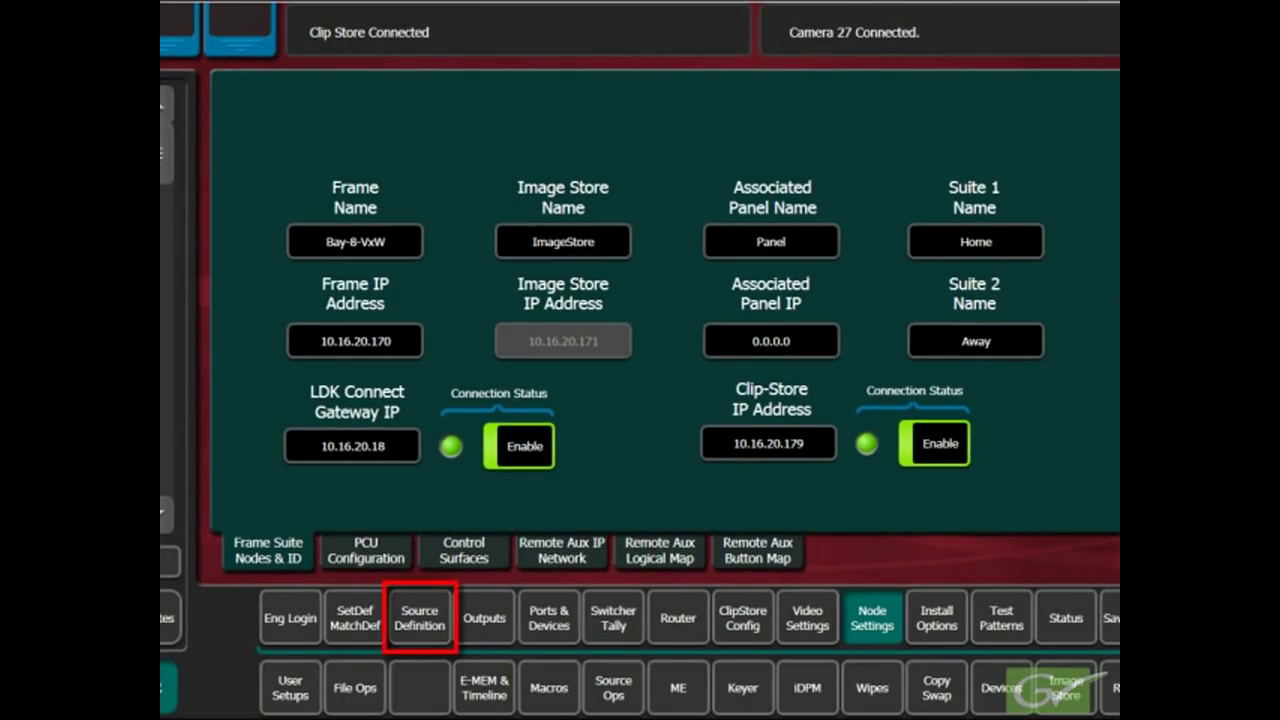
# Make source 1 a camera source with Cam1 as its ethernet camera.
pyautogui.click(428, 630)
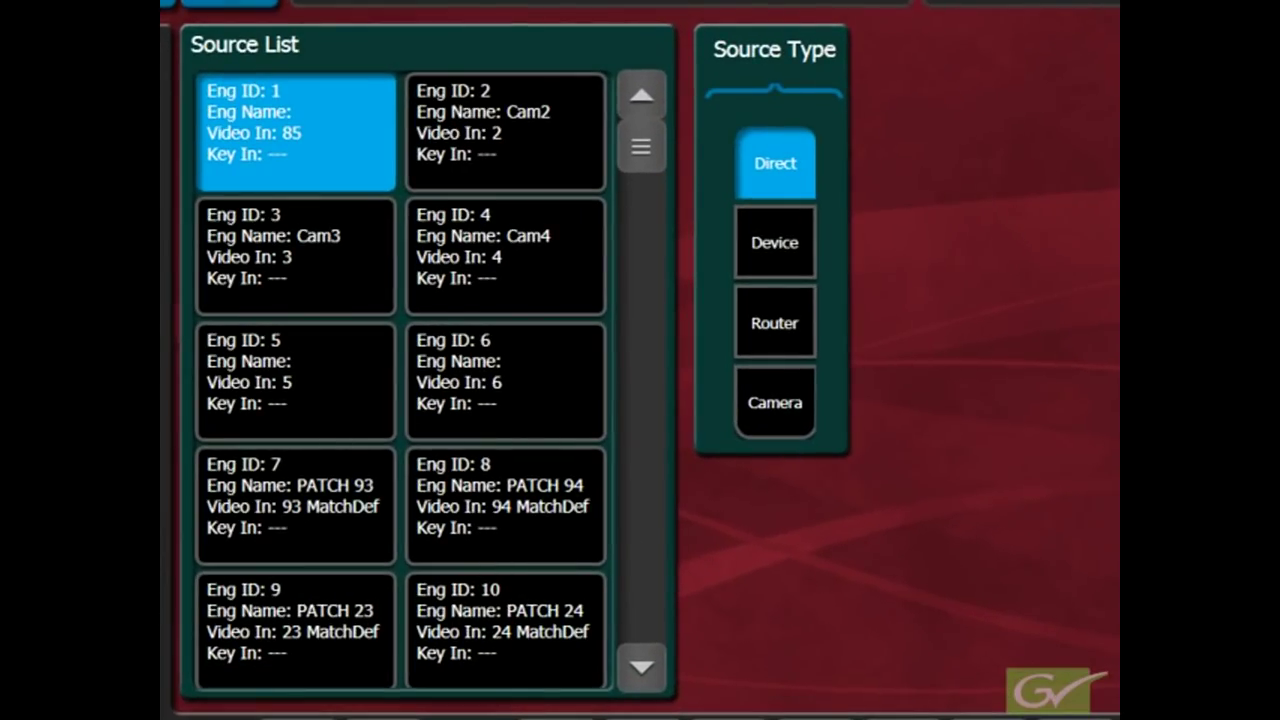
pyautogui.click(765, 392)
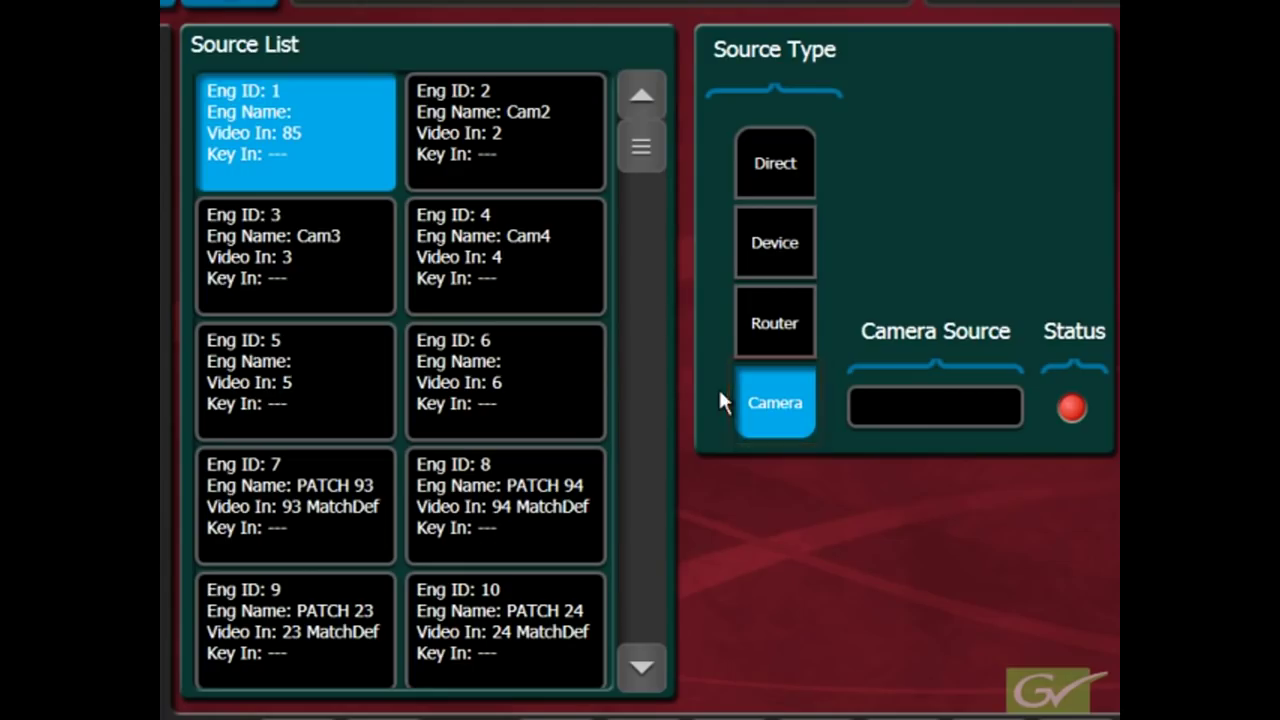
pyautogui.click(905, 418)
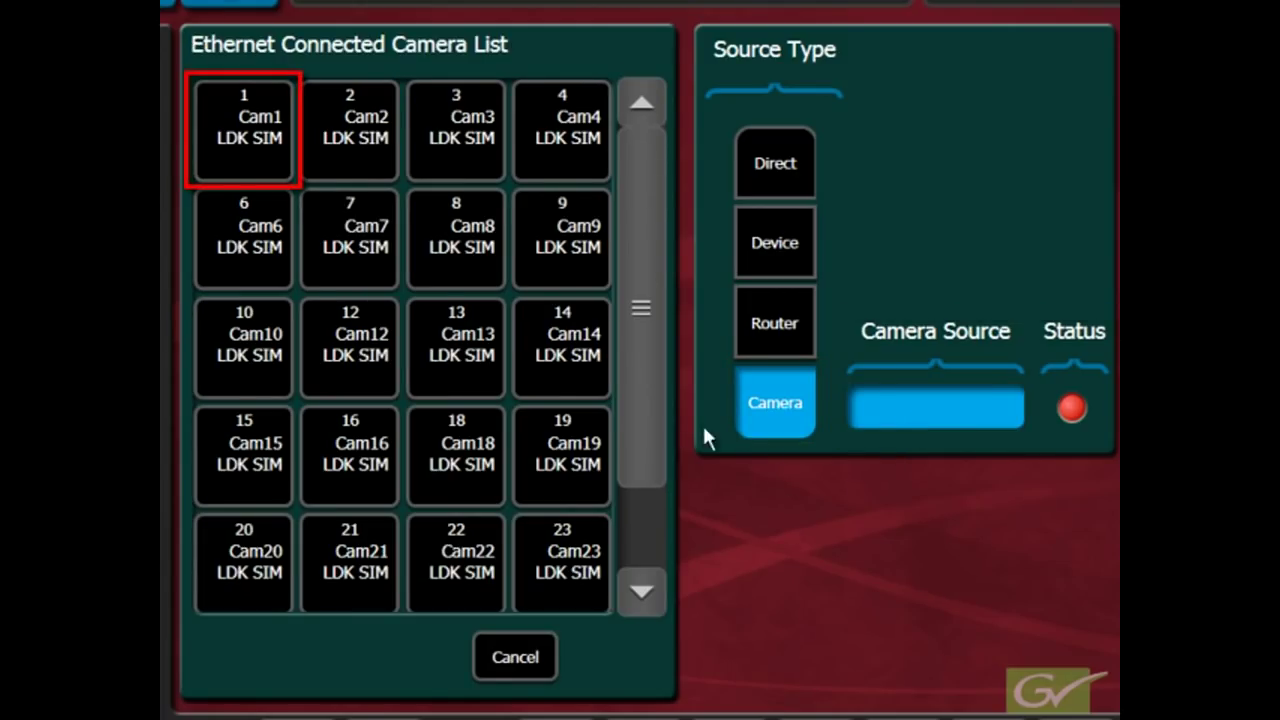
pyautogui.click(266, 118)
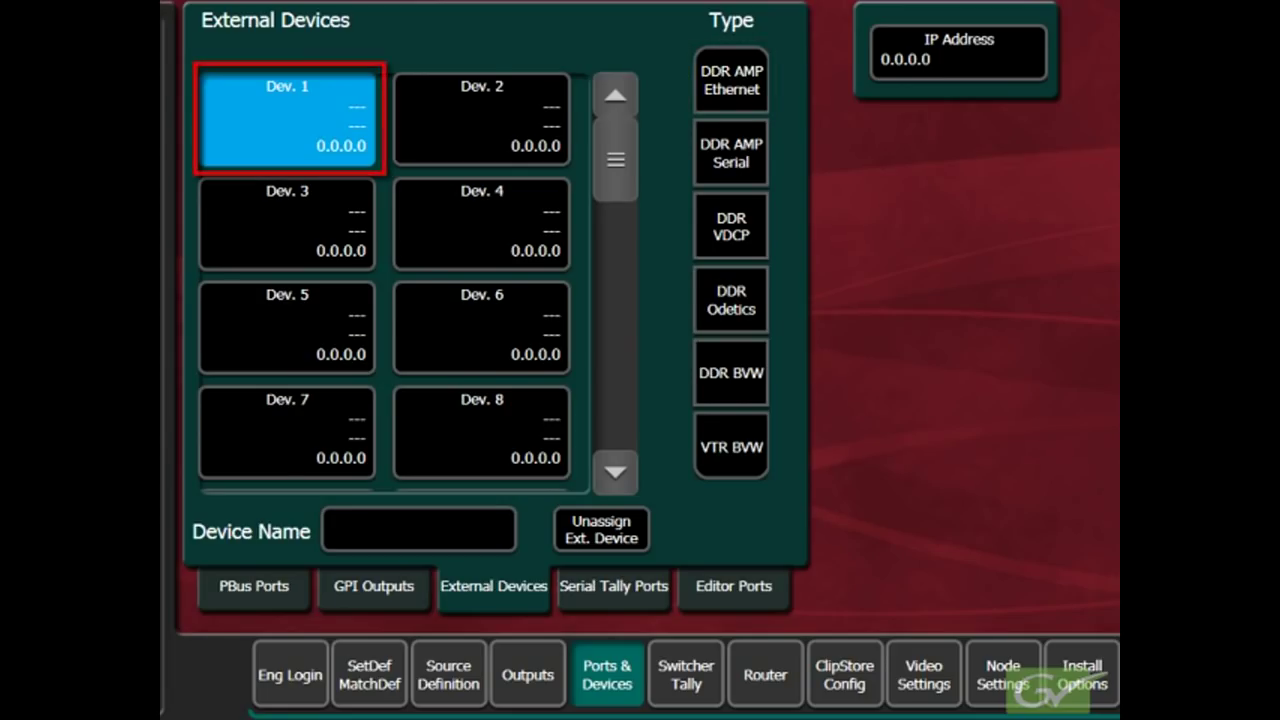
# Name external device 1 DVR2, type DDR VDCP, on RS422 Port 3.
pyautogui.click(410, 530)
pyautogui.write('D')
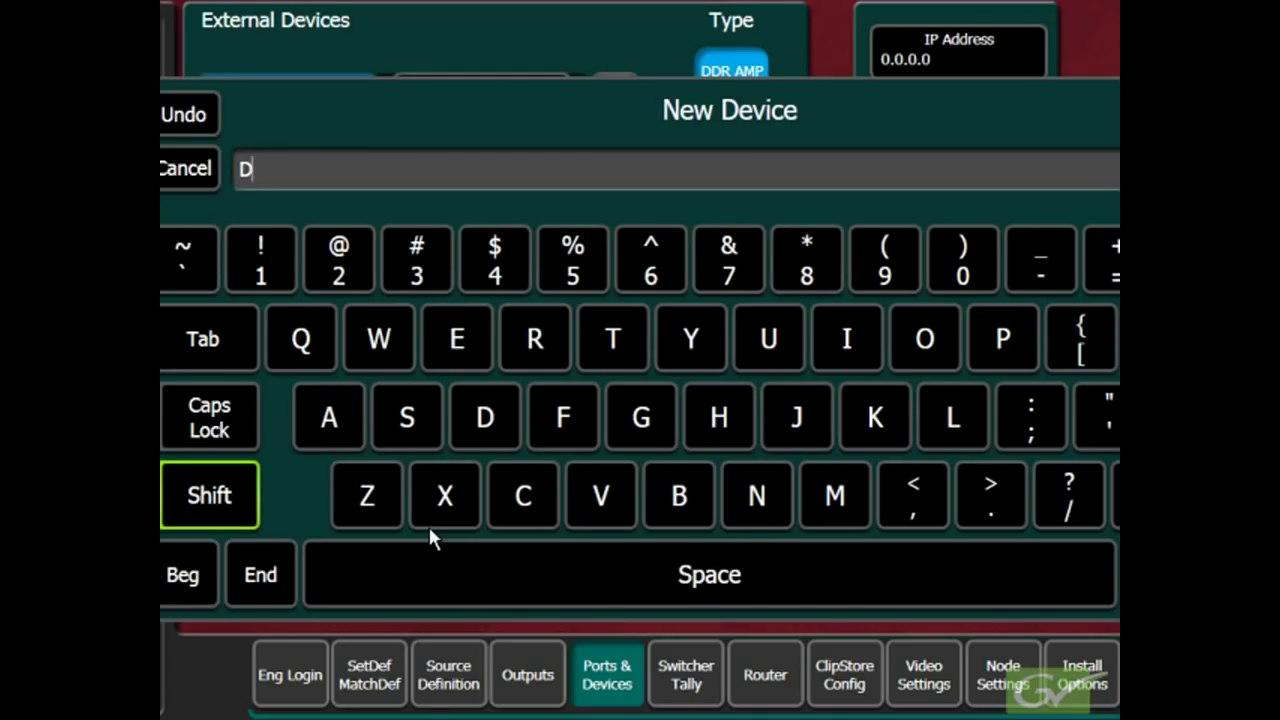
pyautogui.write('VR2')
pyautogui.press('Return')
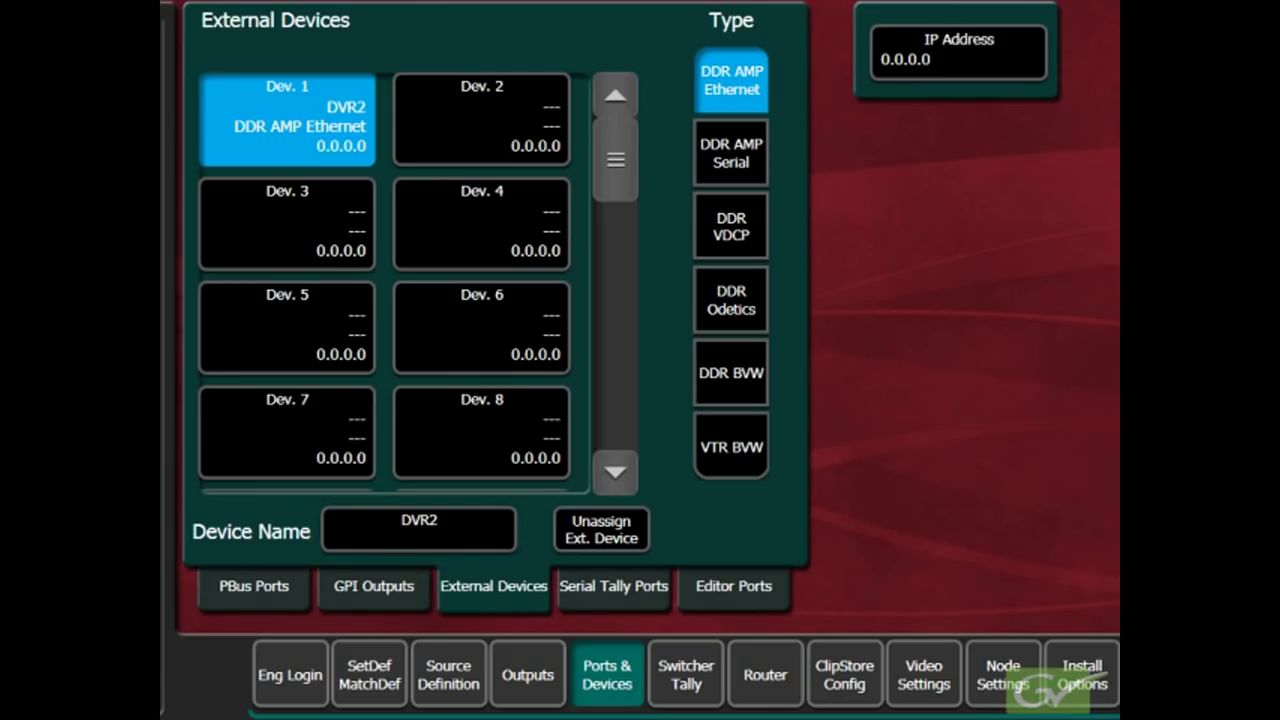
pyautogui.click(733, 238)
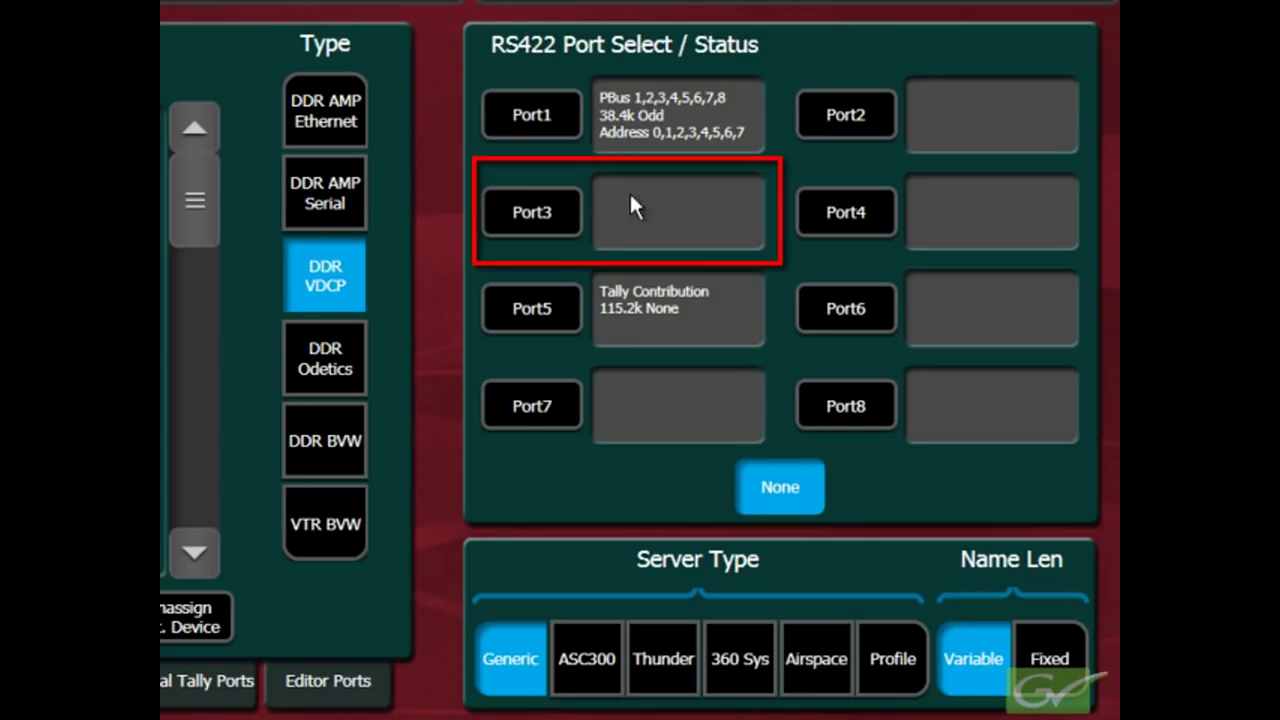
pyautogui.click(553, 209)
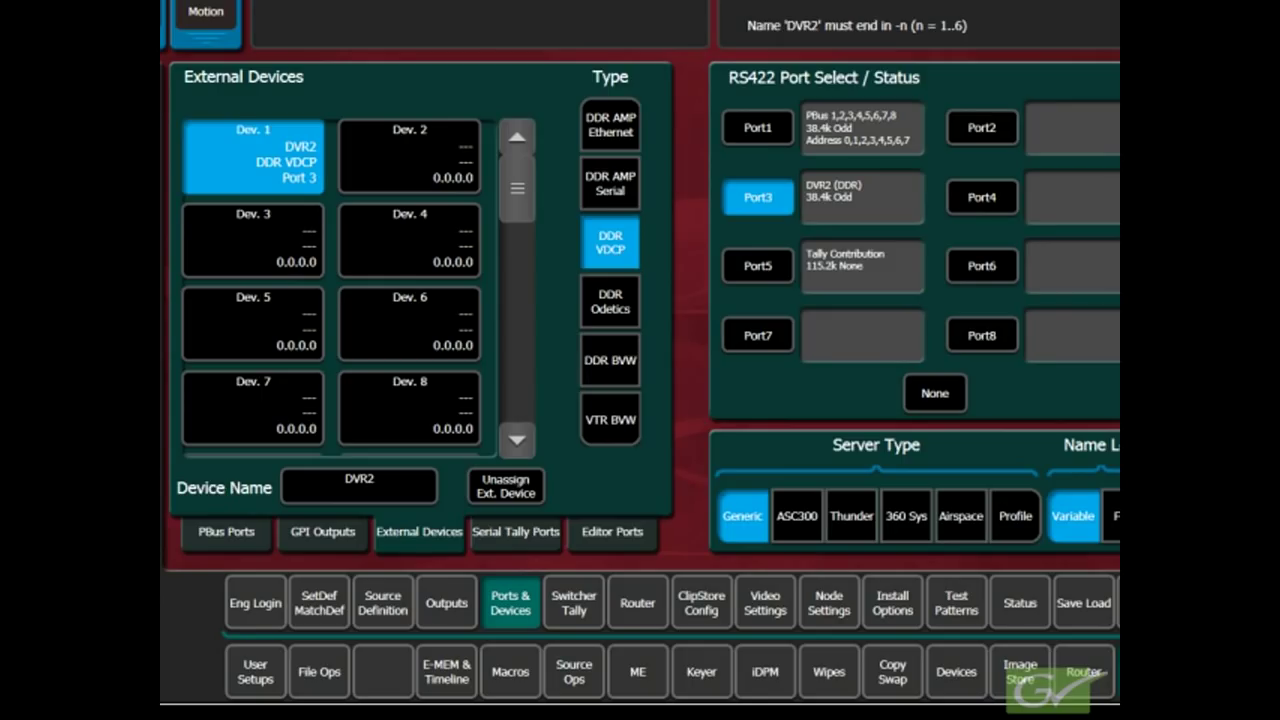
# Correct the device name from DVR2 to DVR-2 by inserting a hyphen.
pyautogui.click(382, 496)
pyautogui.click(247, 198)
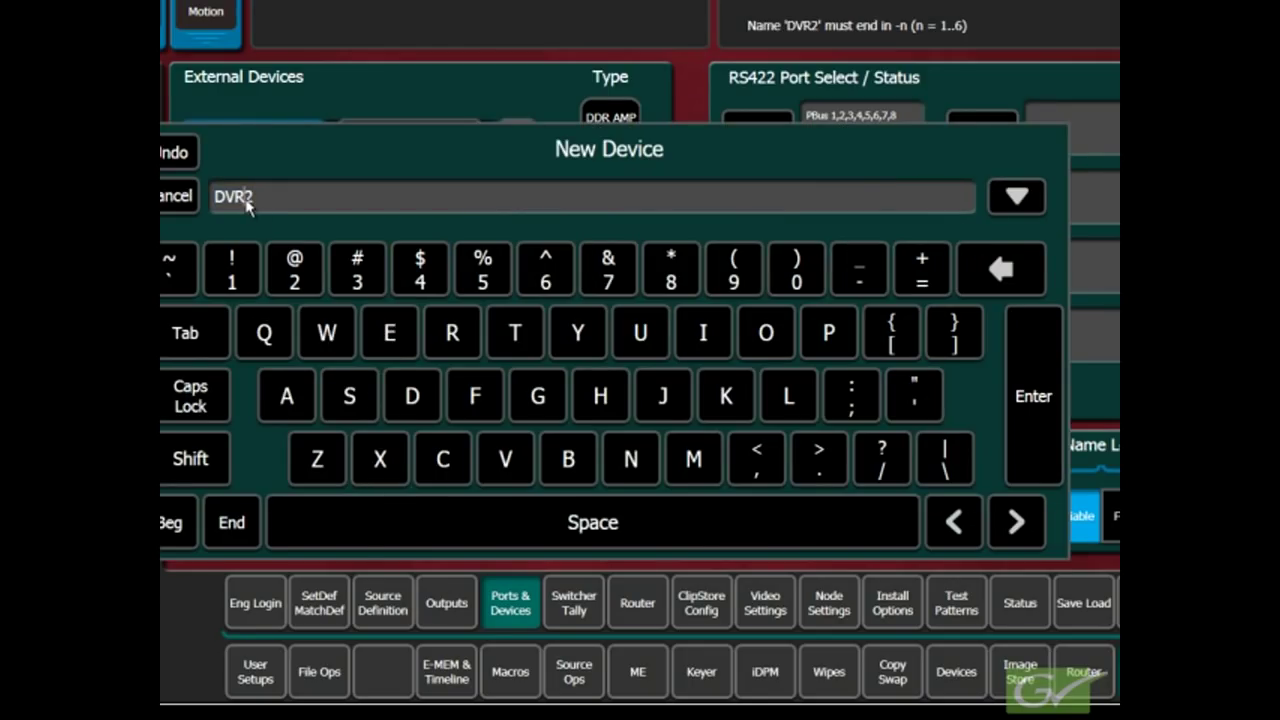
pyautogui.click(856, 276)
pyautogui.click(1034, 400)
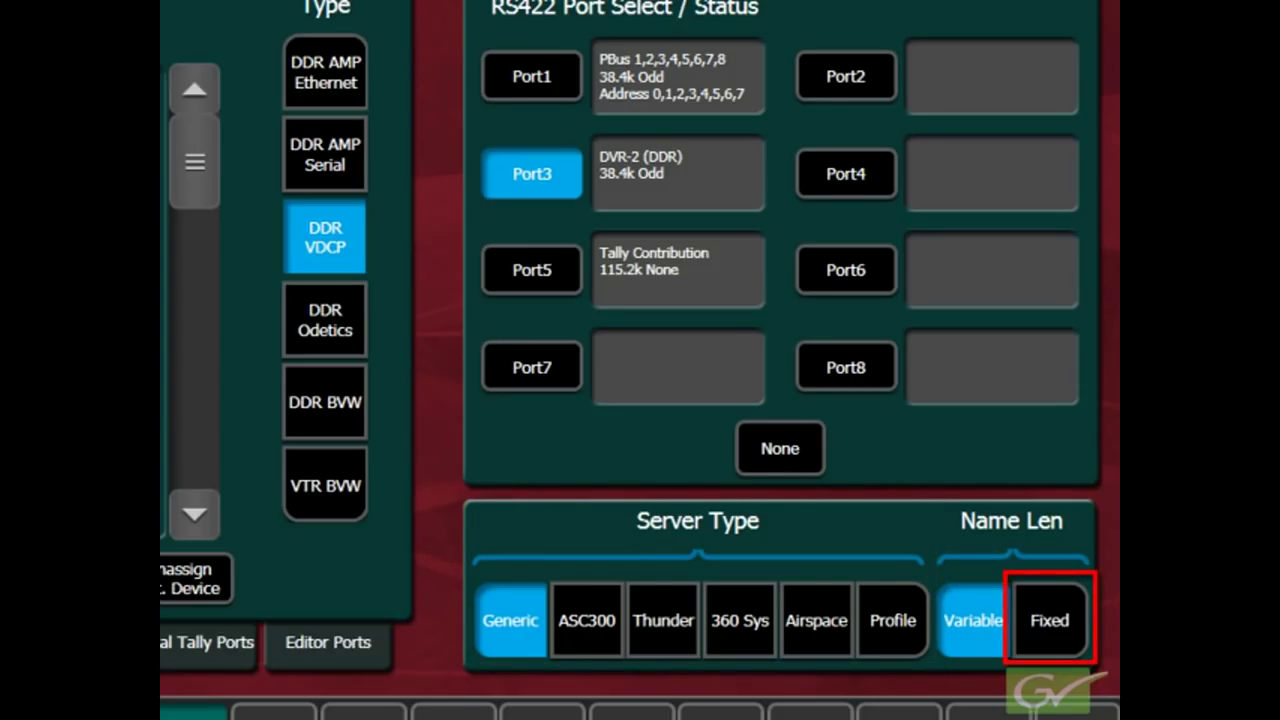
pyautogui.click(1050, 627)
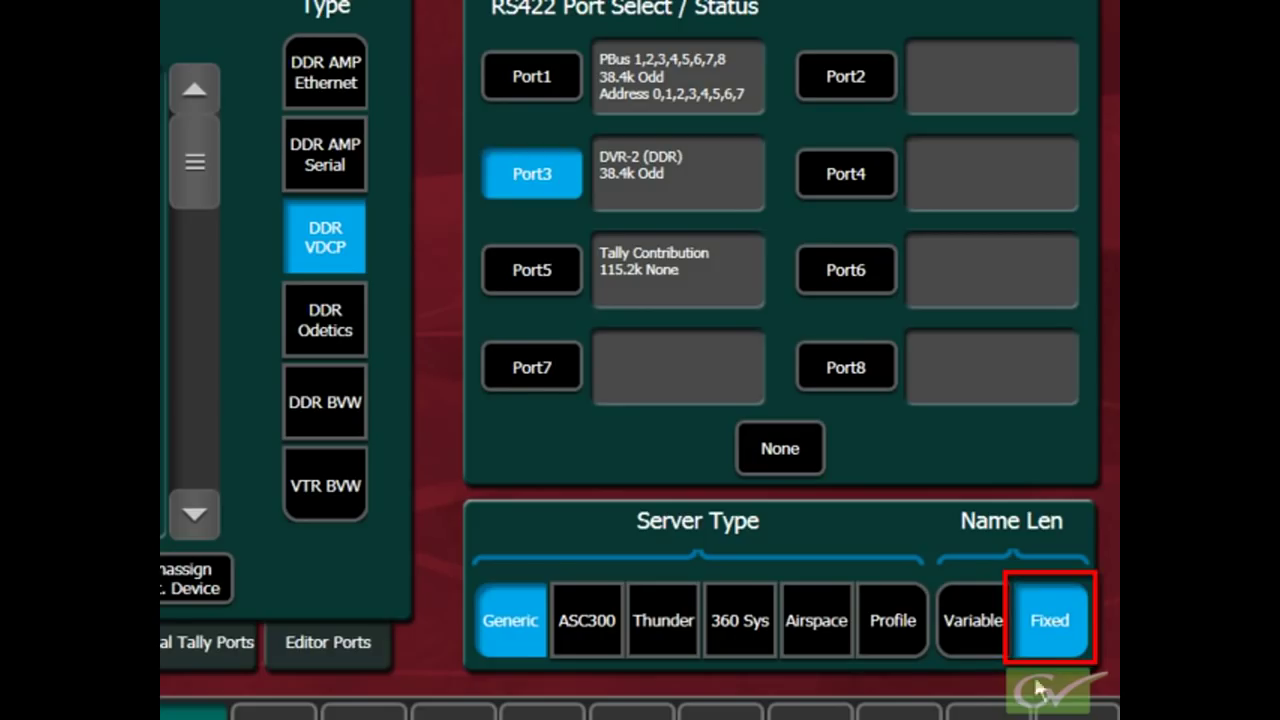
pyautogui.click(980, 655)
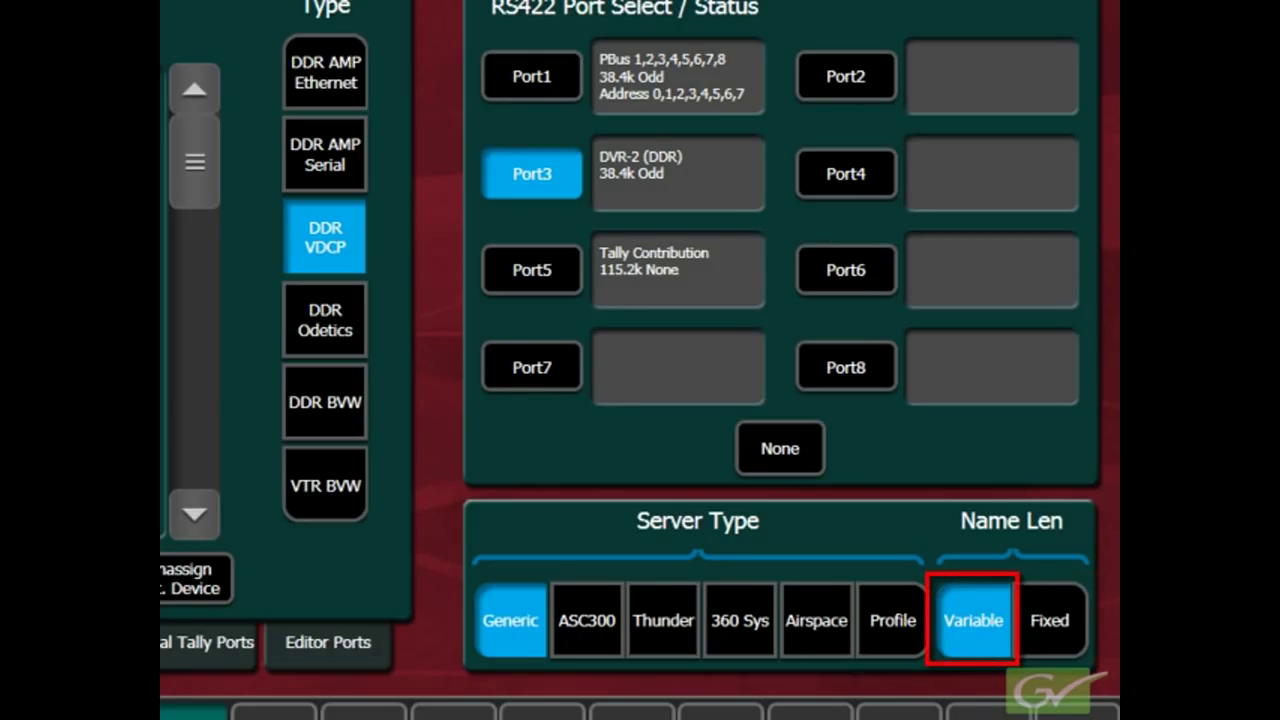